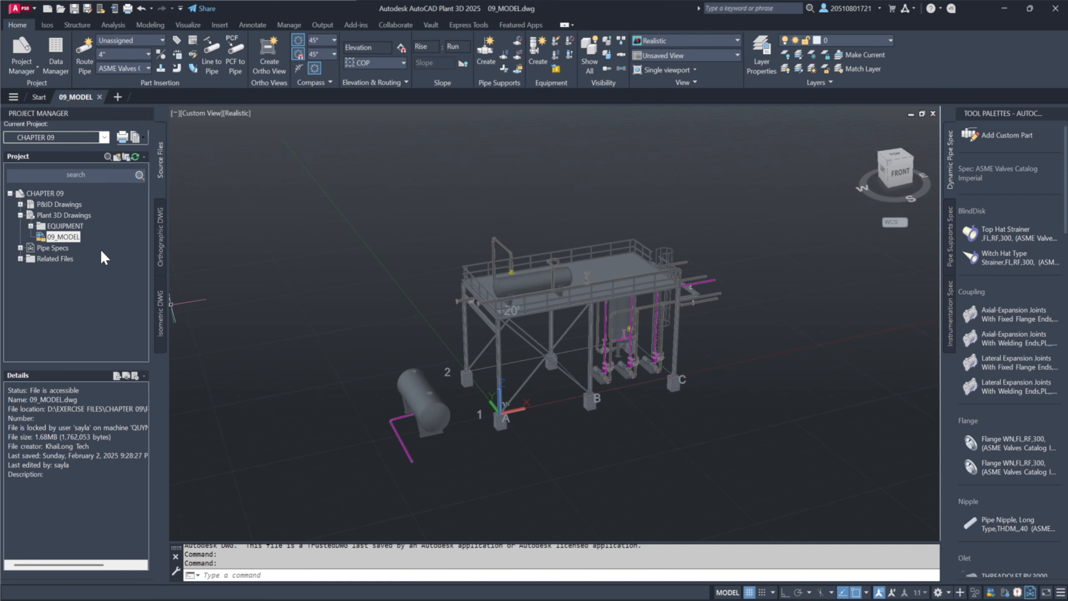
Step: Start an ortho view in a new orthographic drawing named 09_06_ORTHO, keeping the default template
click(275, 53)
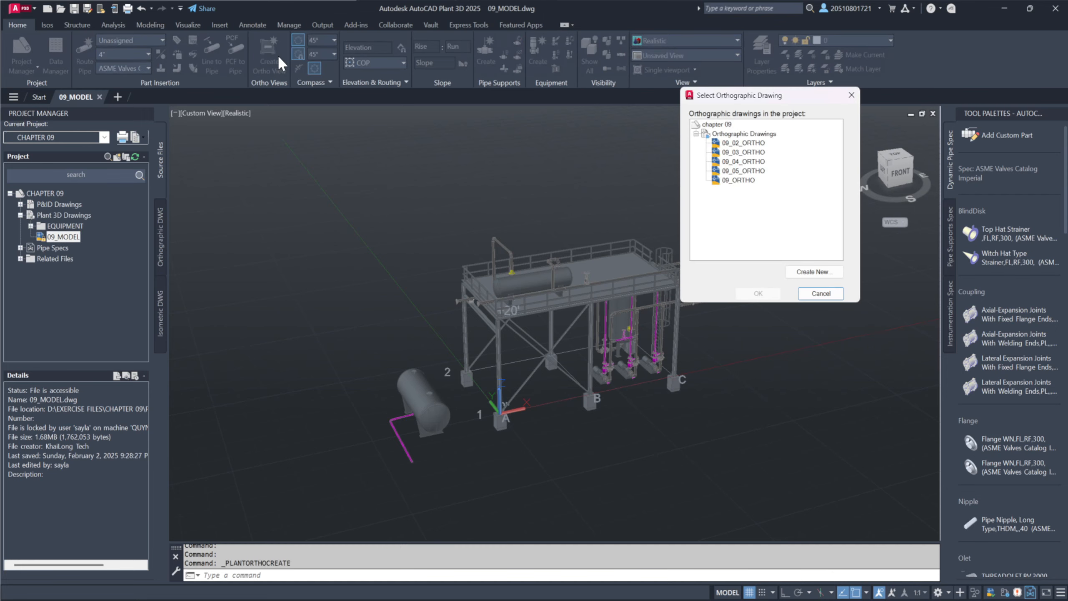
click(821, 294)
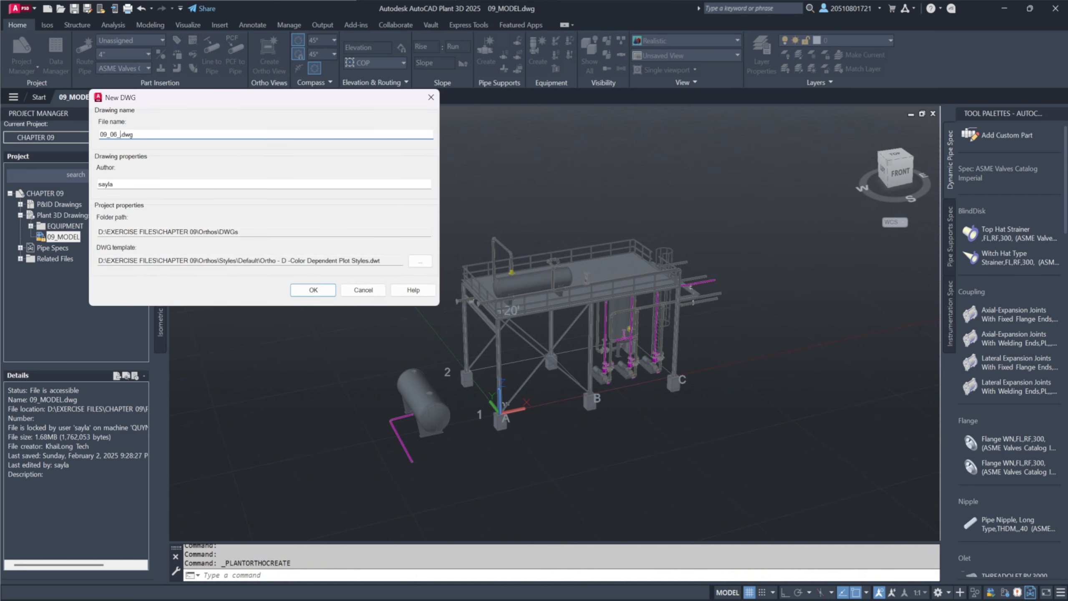
click(313, 290)
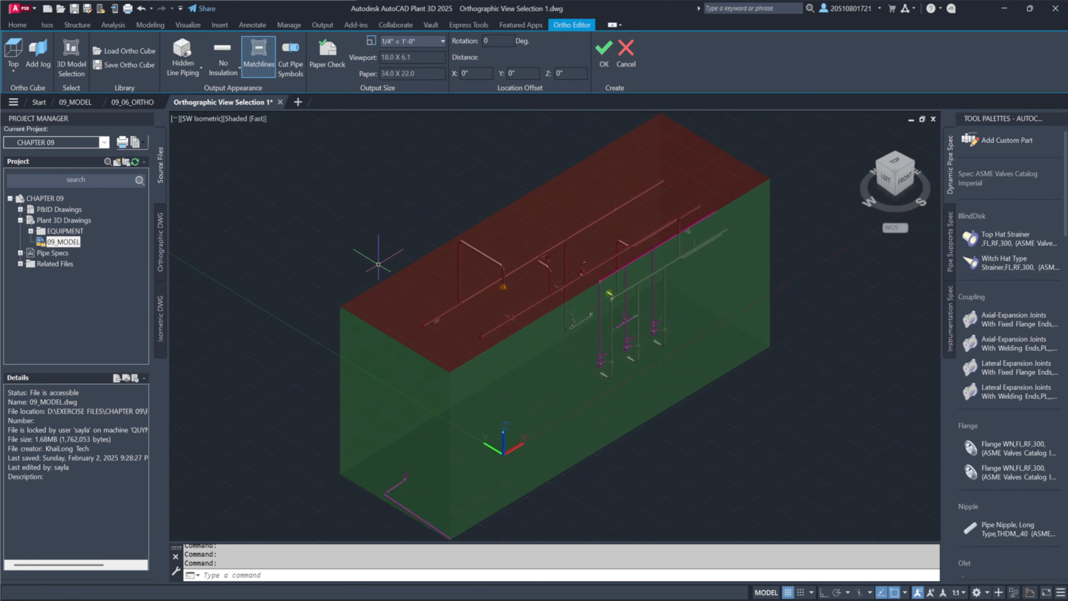
Step: Reference the whole EQUIPMENT folder, including EQUIPMENT and STRUCTURAL STEEL, together with 09_MODEL in the ortho view
click(70, 55)
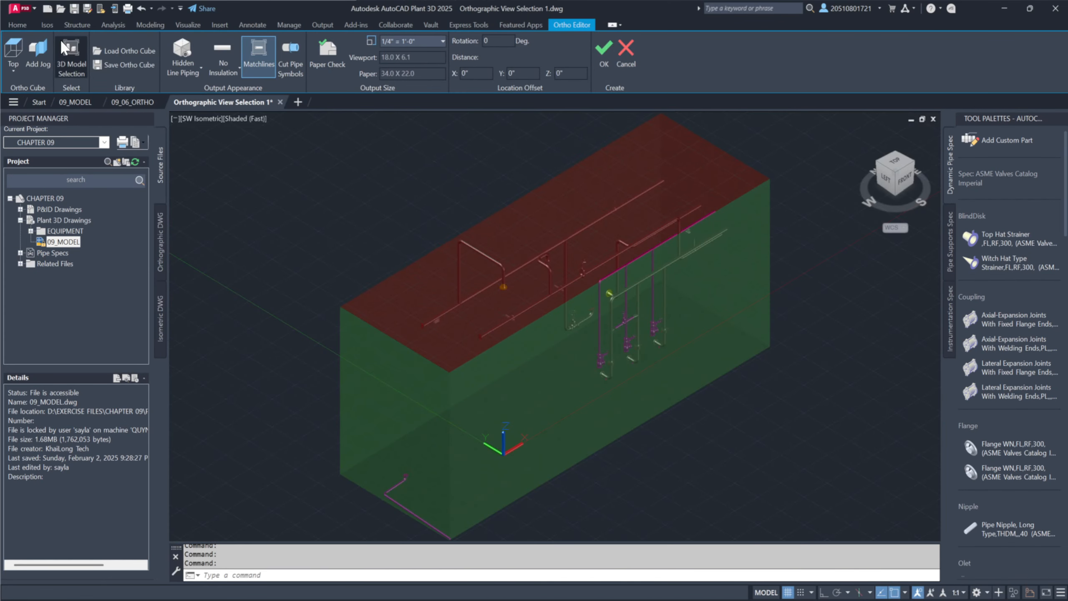
click(576, 178)
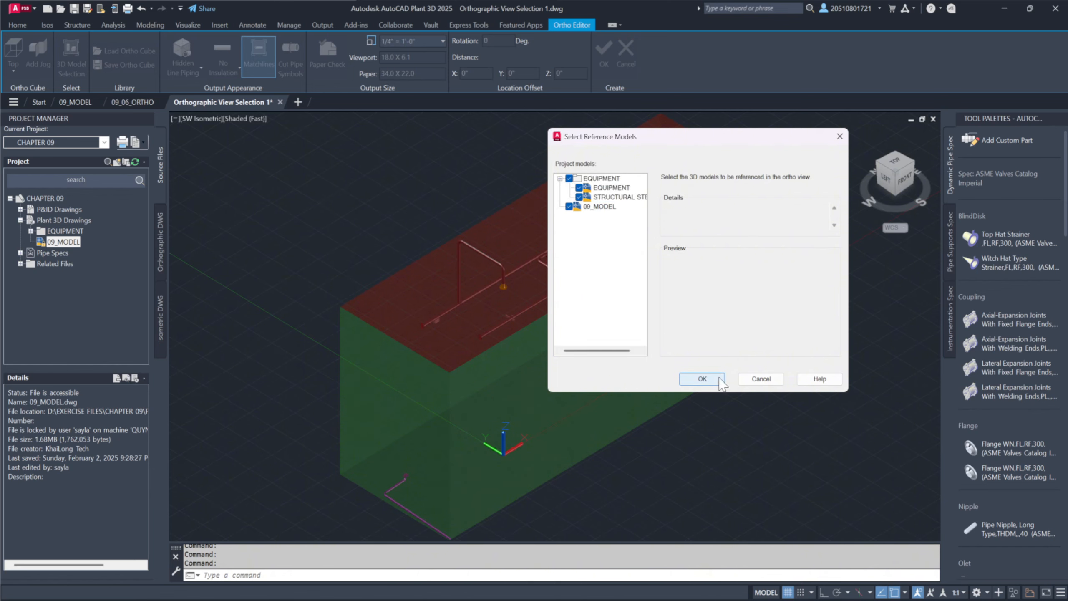
click(701, 378)
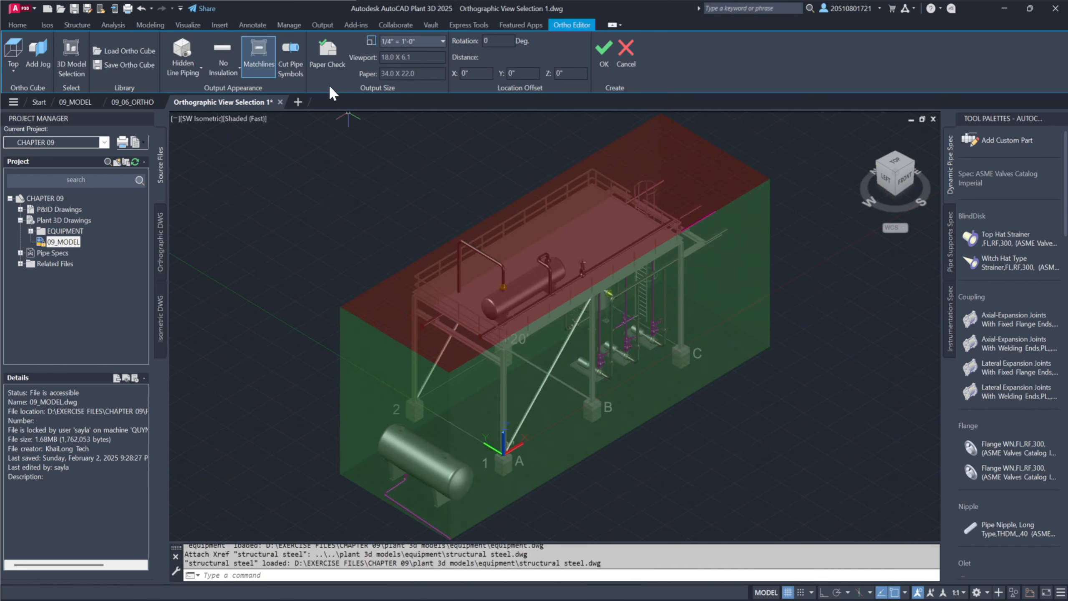
Step: Load the saved ortho cube Ortho view 2 and place its top view in the upper-left area of the sheet
click(124, 51)
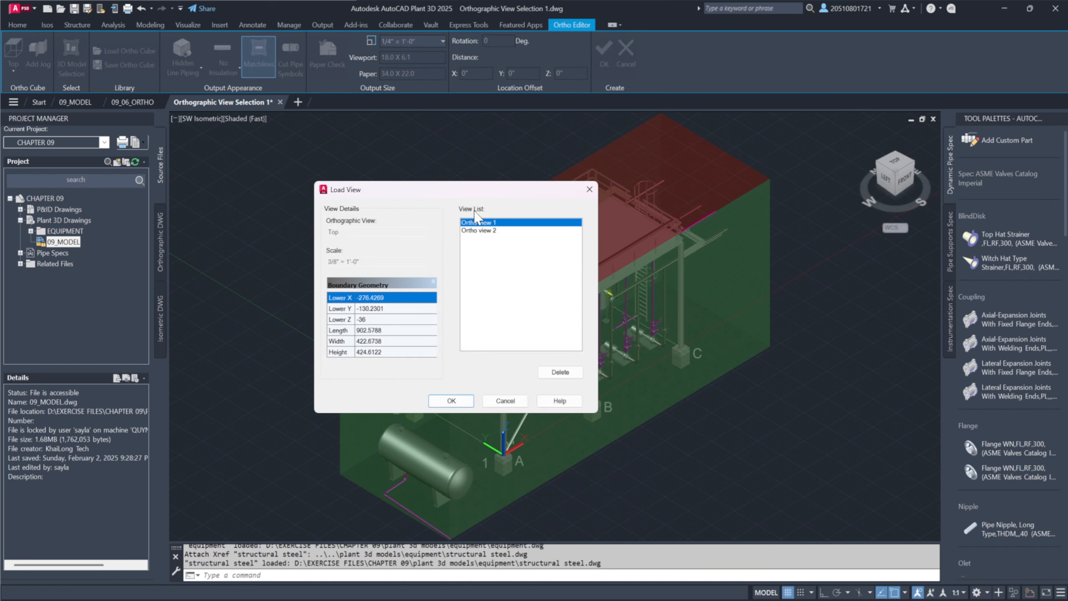
click(508, 232)
click(451, 400)
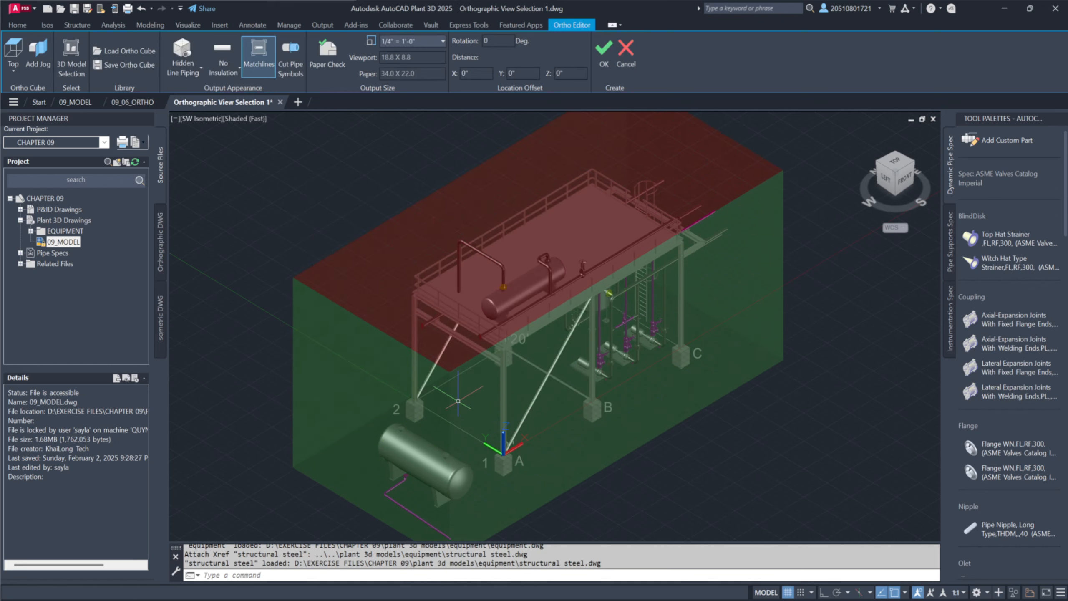
click(605, 49)
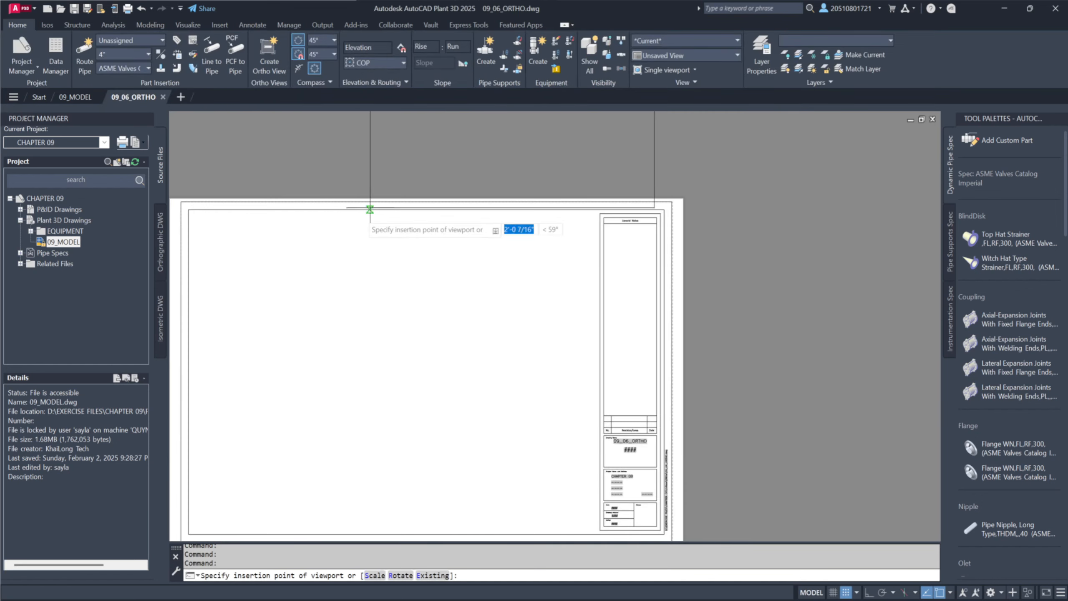
click(206, 365)
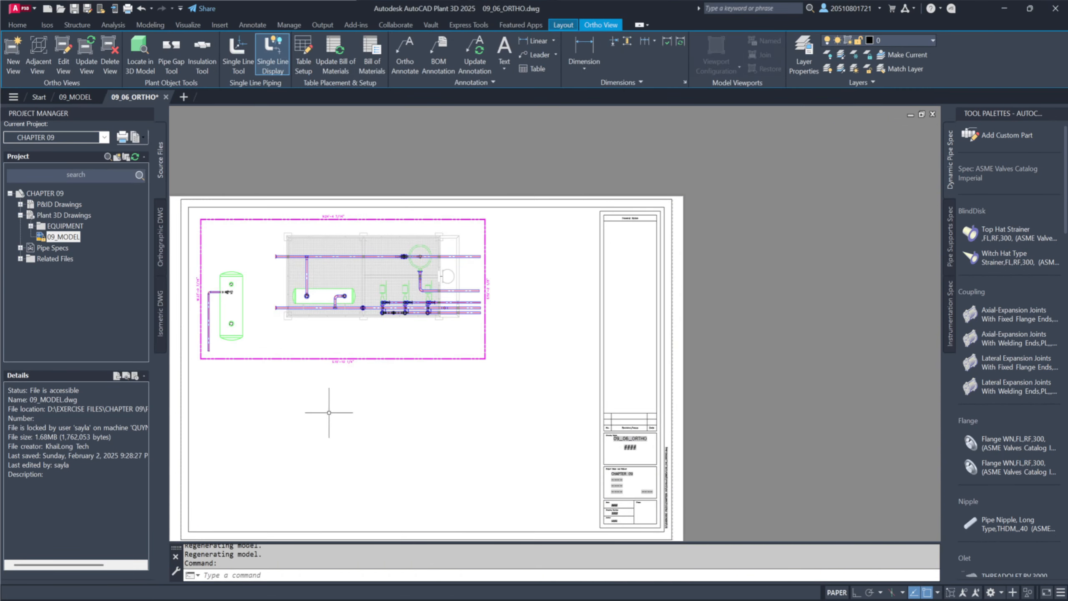
Step: Annotate the upright-drawn tank at the plan view's west side with its equipment tag, placed between its nozzles
middle_drag(329, 412, 406, 370)
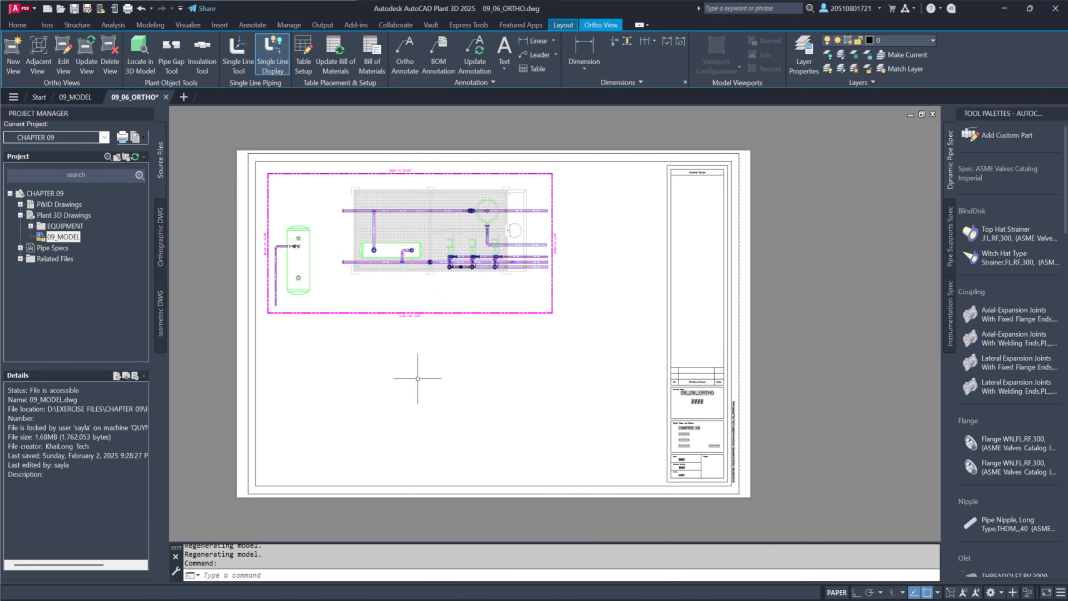
scroll(306, 242, up, 5)
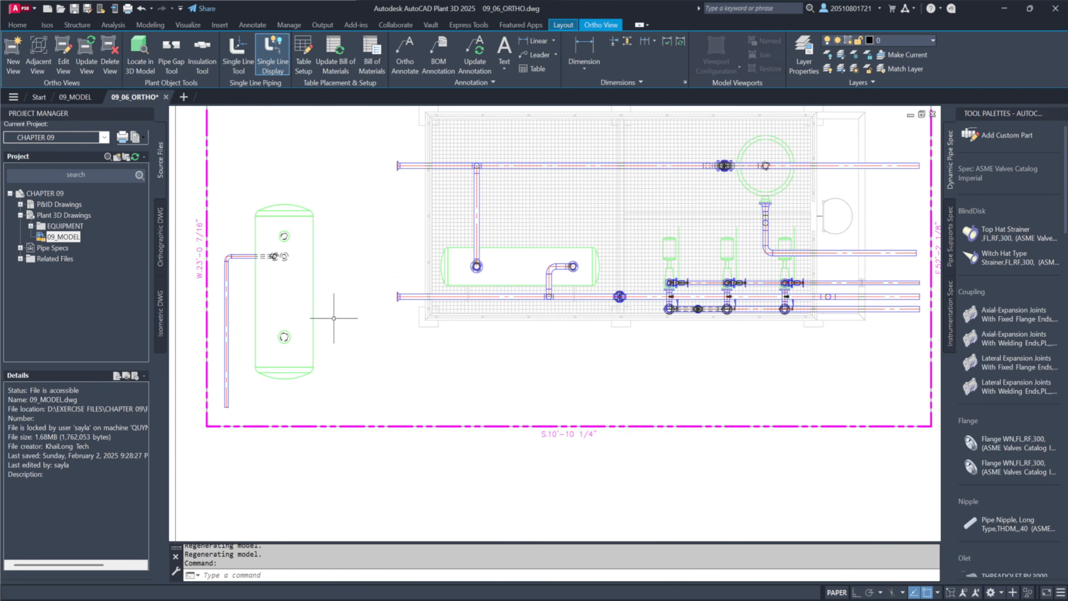
right_click(334, 322)
mouse_move(380, 367)
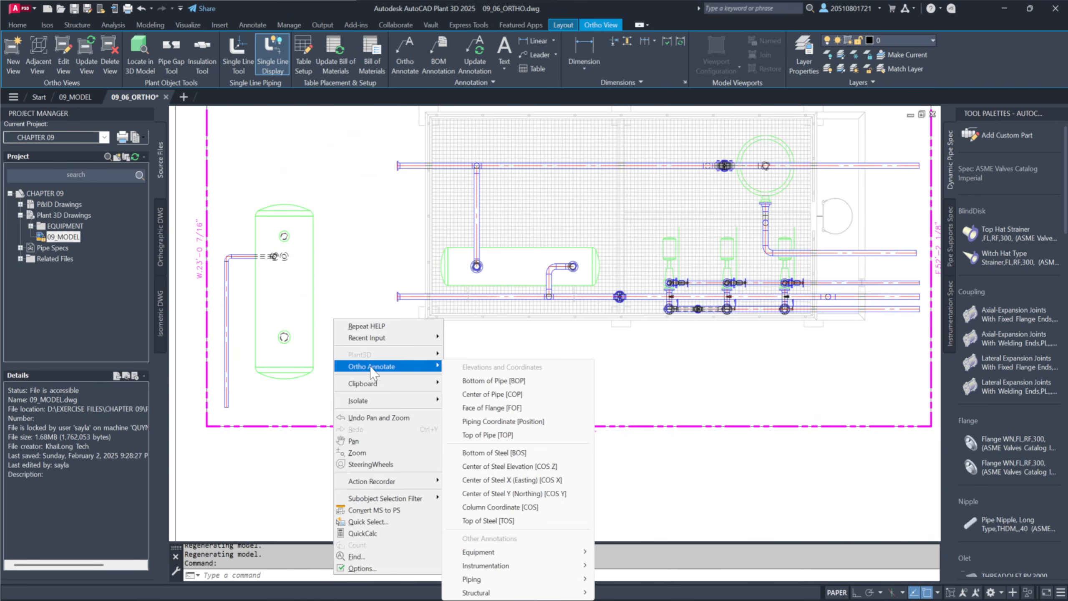
mouse_move(515, 555)
click(643, 565)
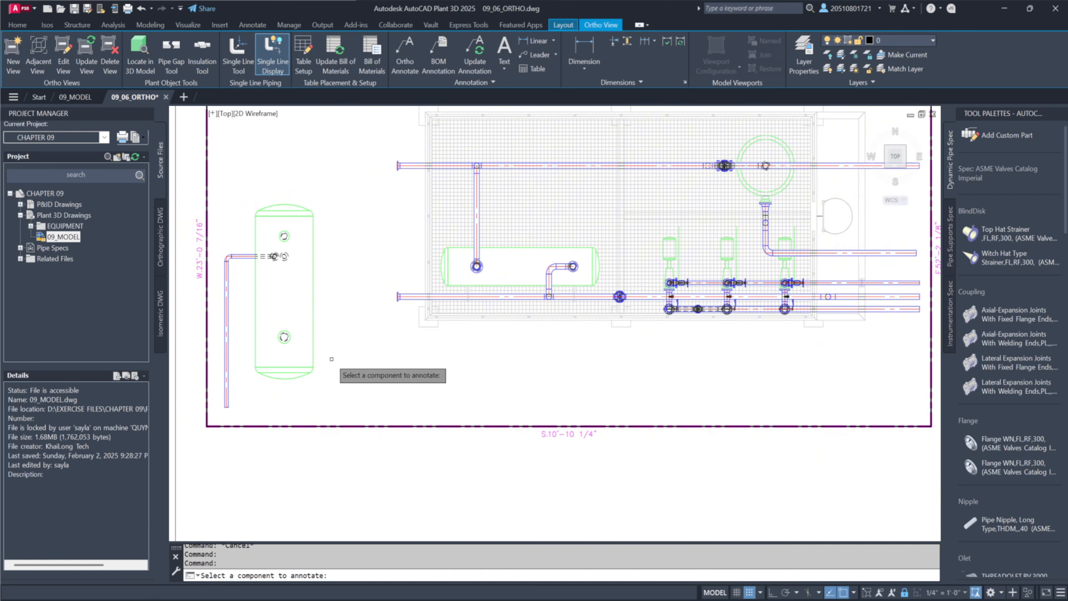
click(312, 313)
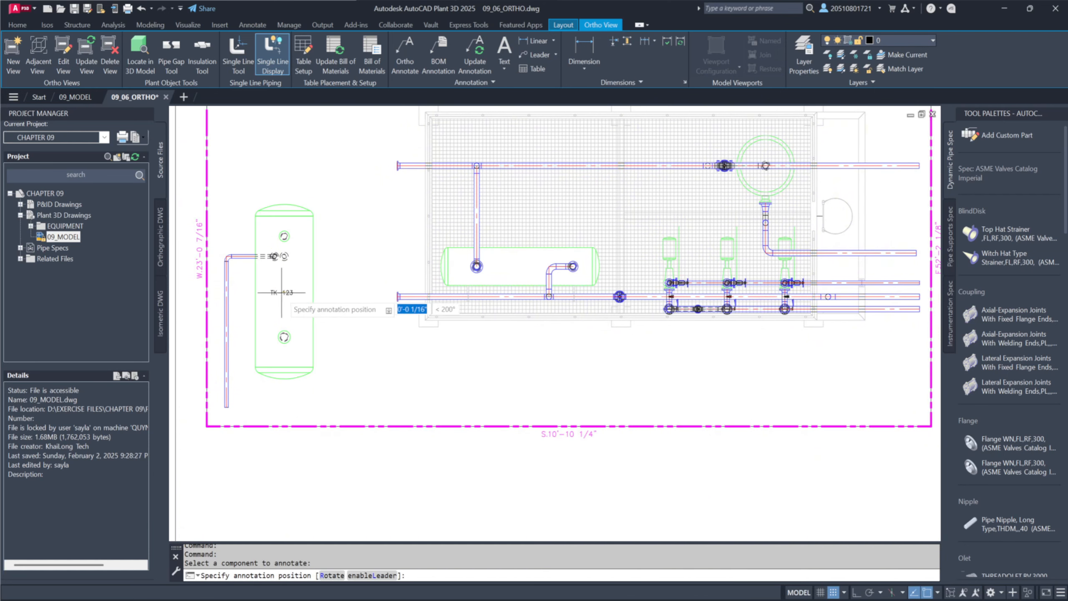
click(284, 295)
key(Escape)
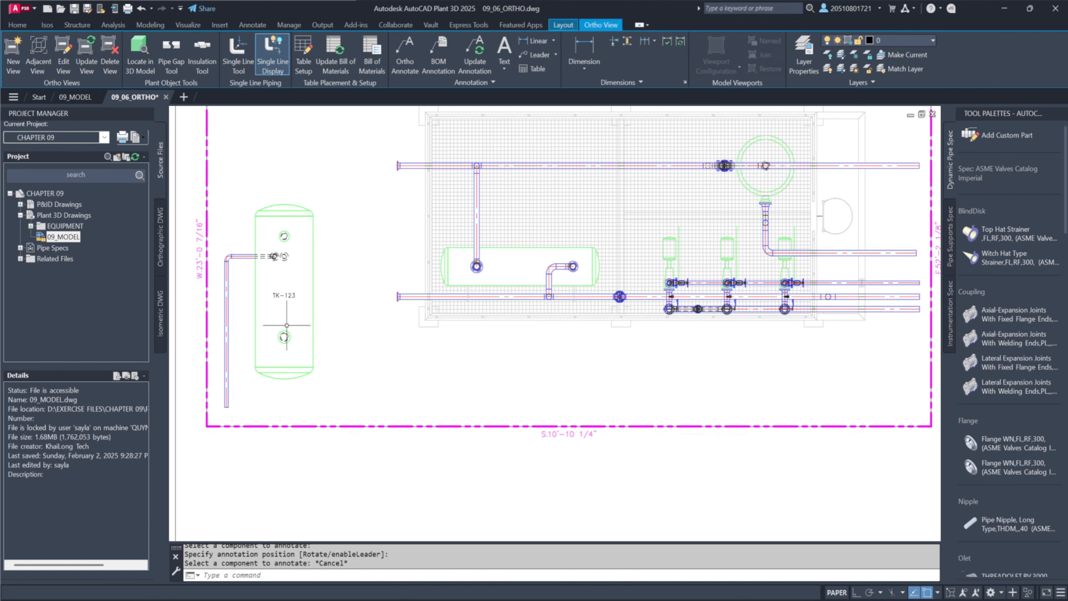
Step: Add the multiline text REV0 in the title block's Stamp box and save the ortho drawing
scroll(484, 406, down, 4)
middle_drag(483, 406, 292, 225)
scroll(588, 388, up, 5)
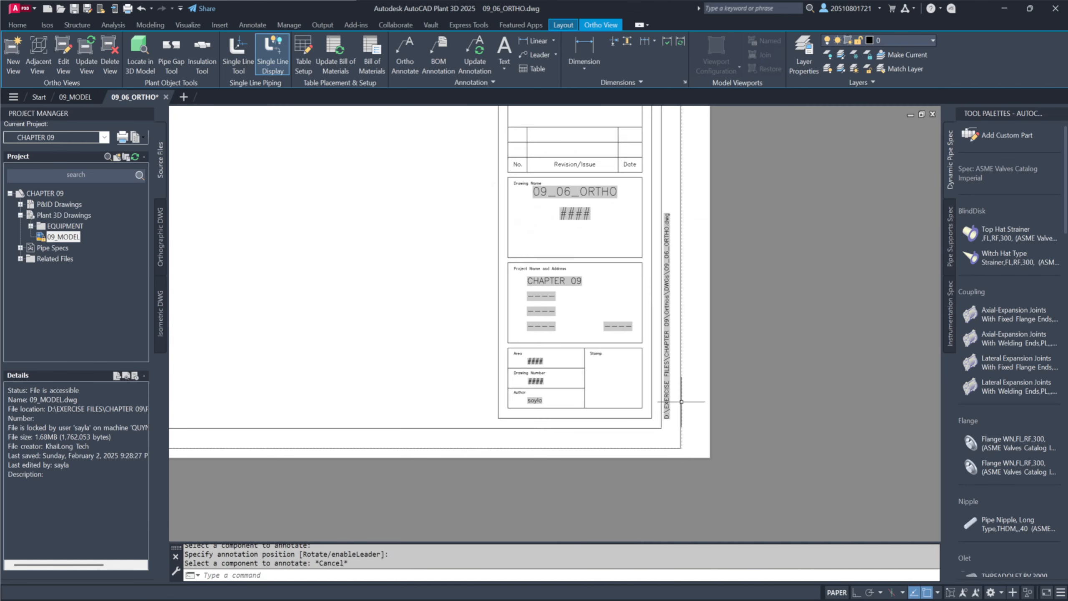
click(504, 48)
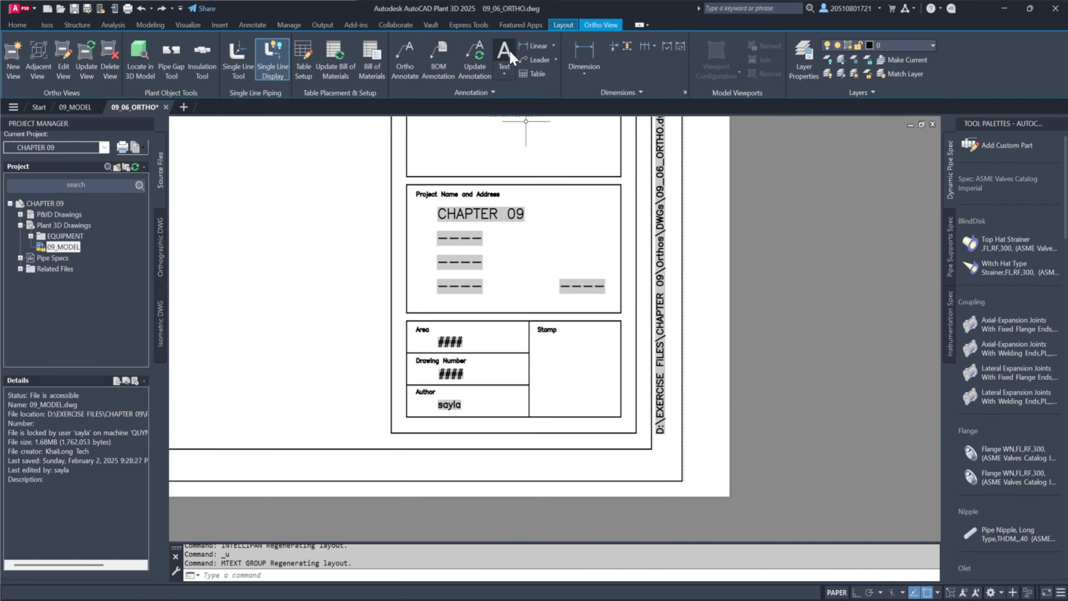
click(539, 404)
click(587, 385)
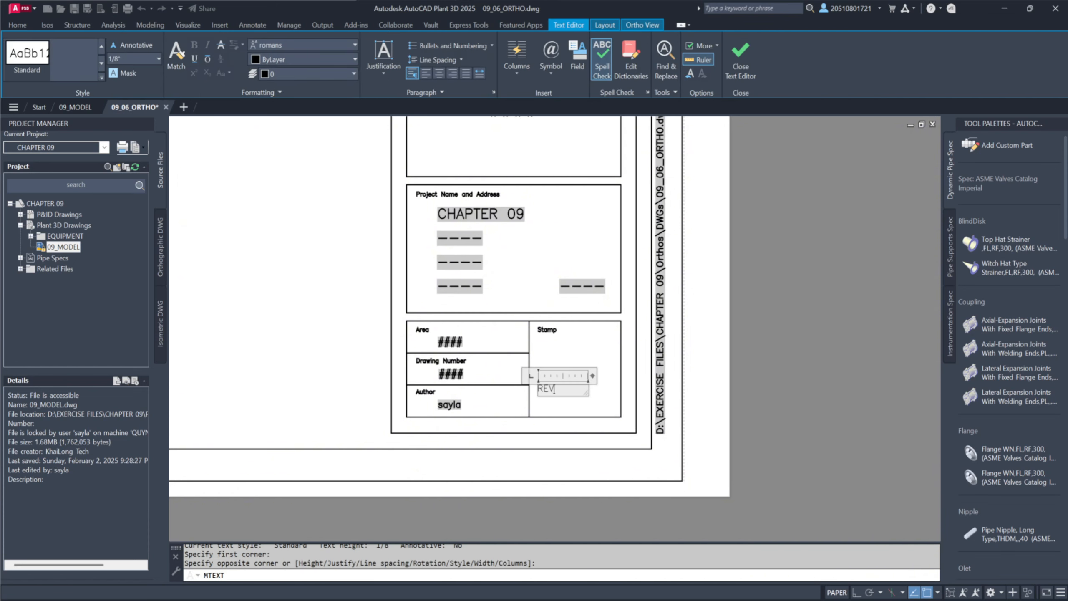
click(592, 342)
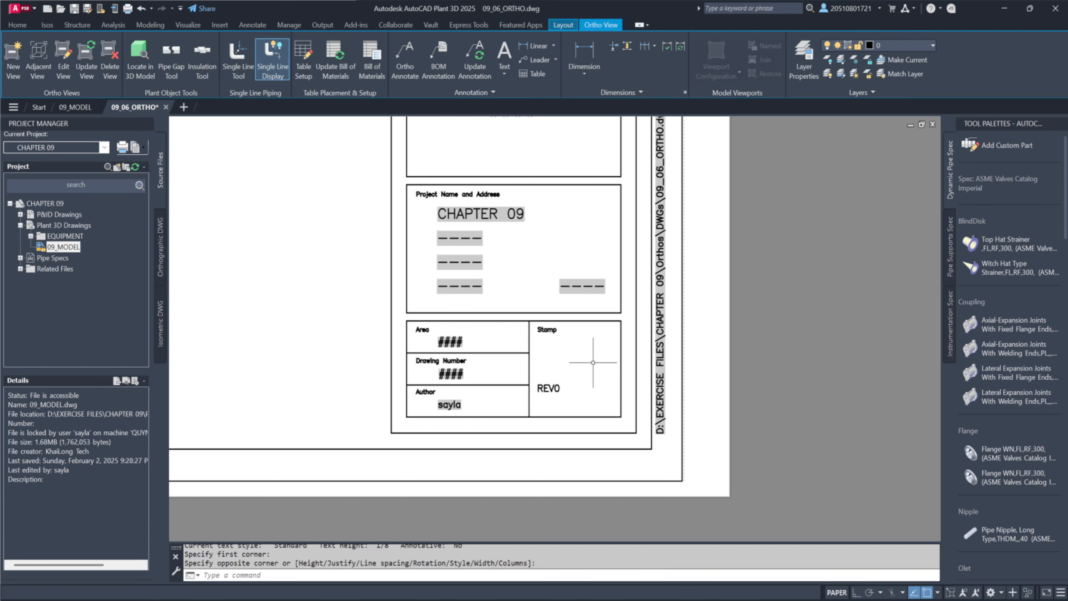
key(ctrl+s)
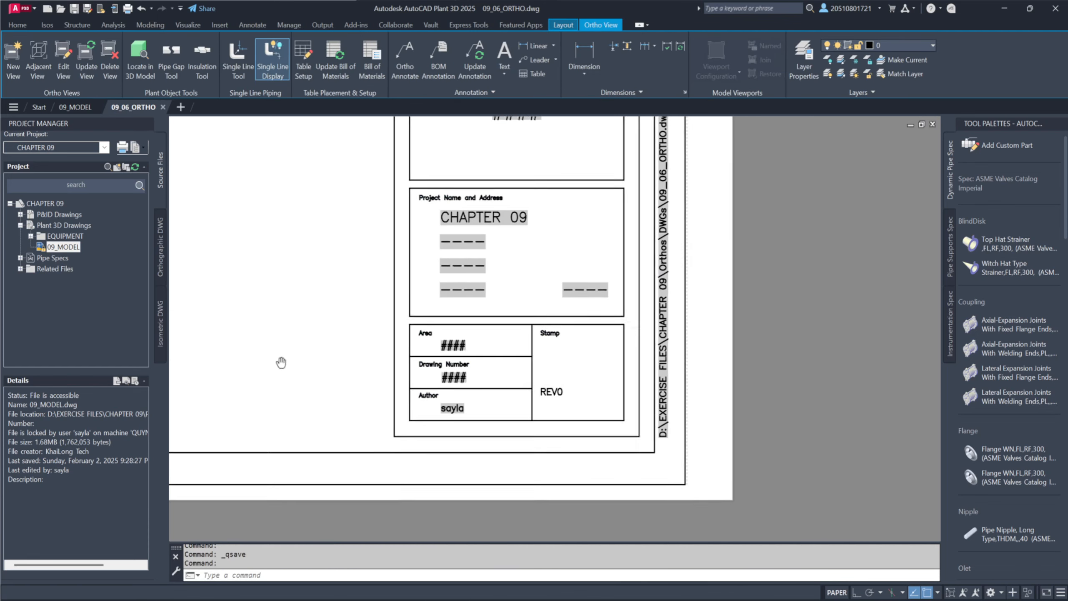
Step: Open the EQUIPMENT drawing from the project's EQUIPMENT folder
scroll(282, 363, down, 3)
scroll(507, 446, down, 5)
scroll(315, 335, up, 8)
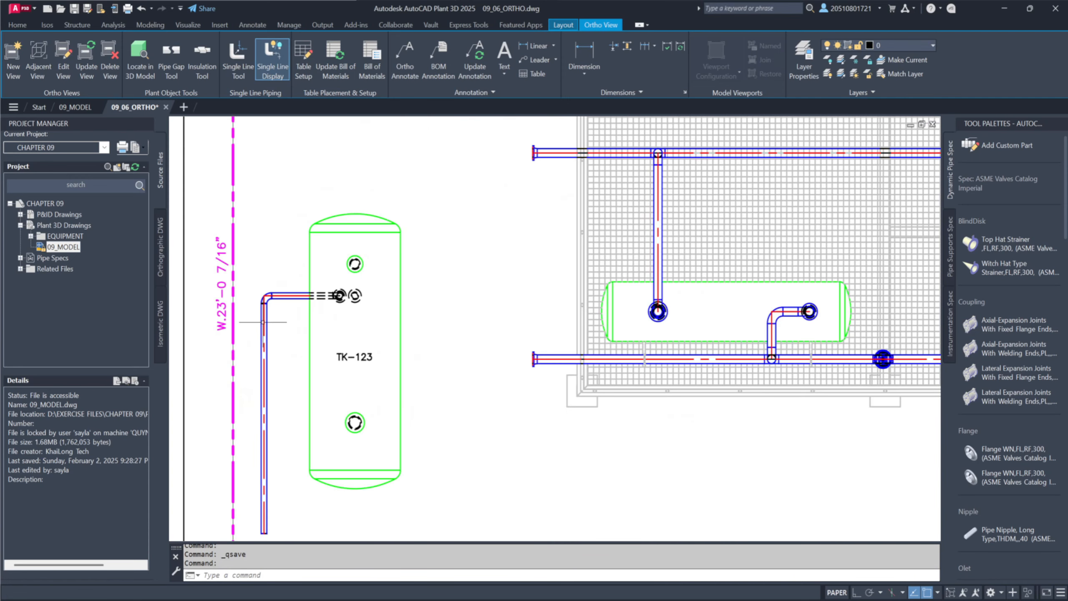
middle_drag(284, 363, 321, 288)
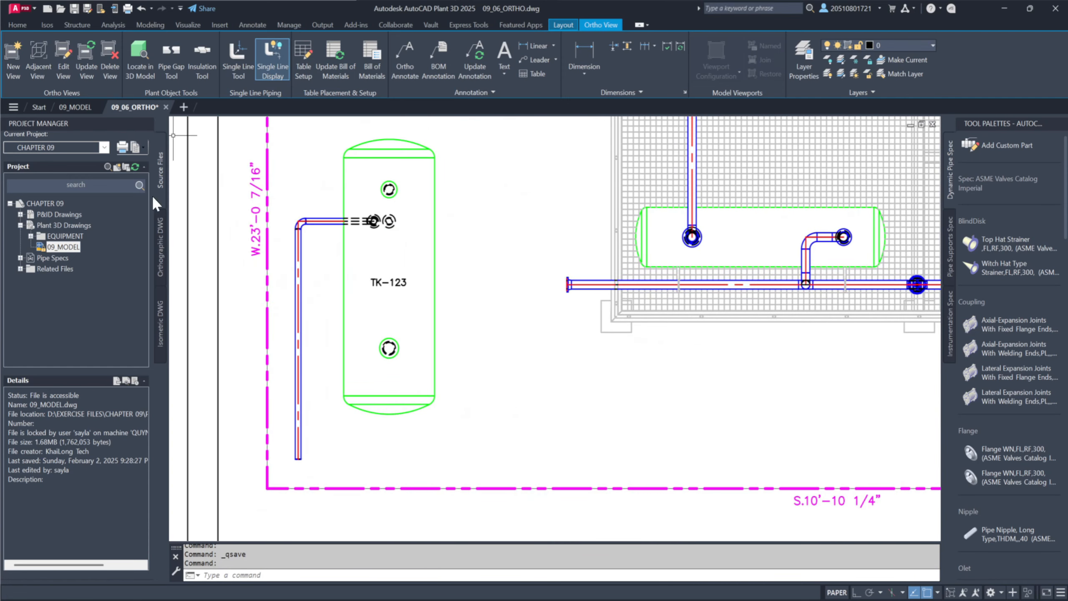
double_click(67, 236)
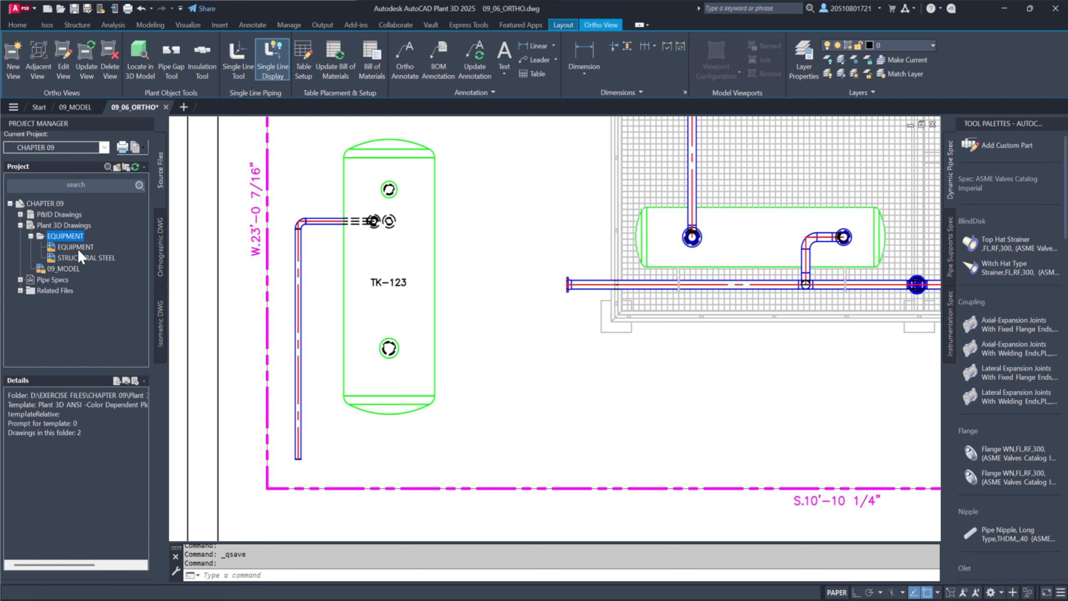
double_click(79, 247)
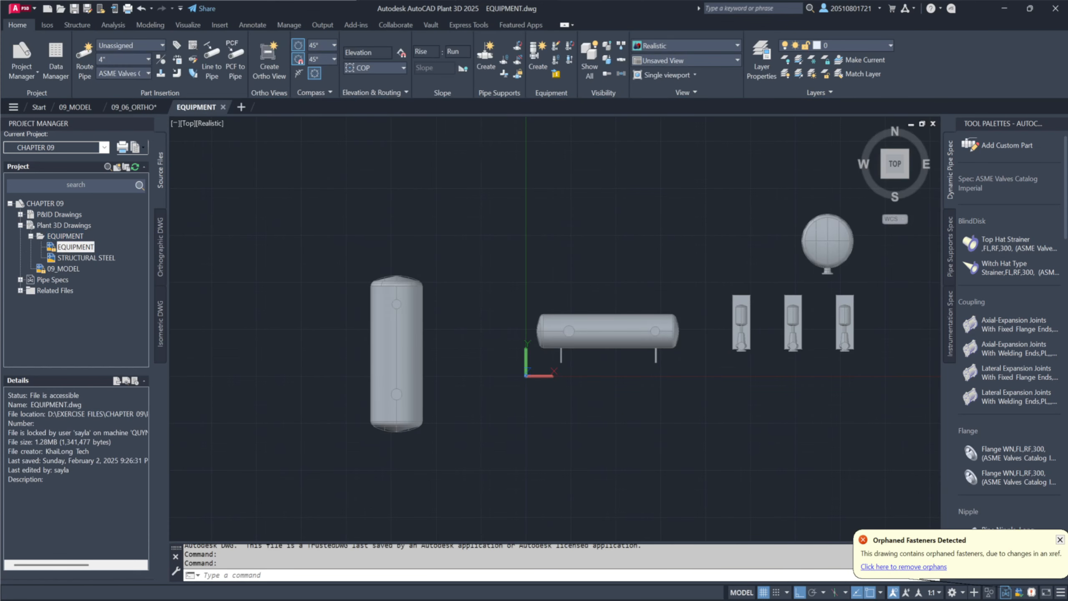
Step: Assign number 456 to the tag of the westernmost TK vessel and save the EQUIPMENT drawing
click(396, 345)
right_click(392, 369)
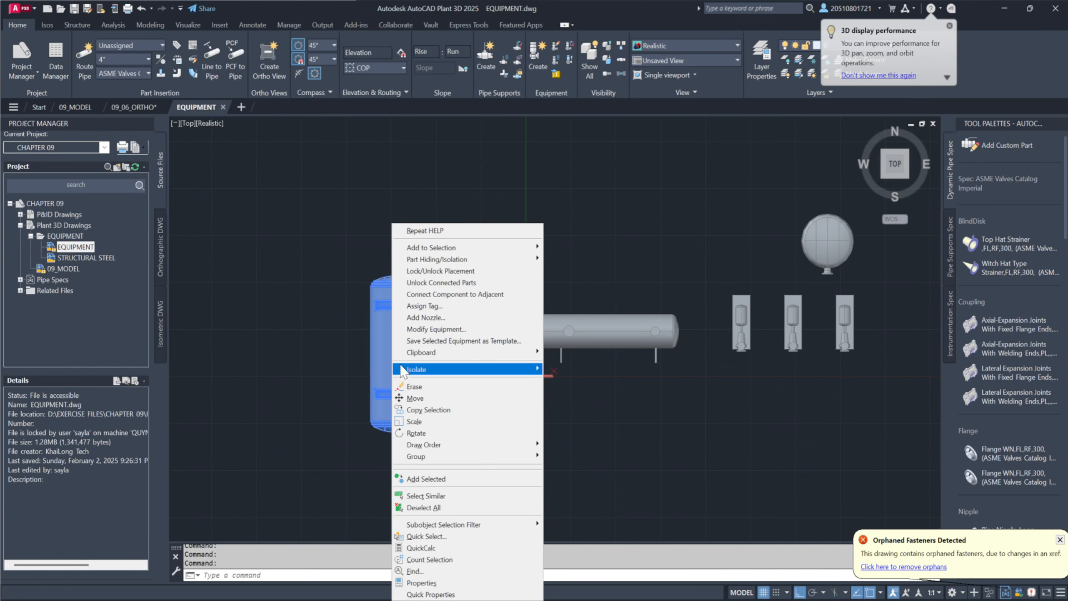
click(425, 306)
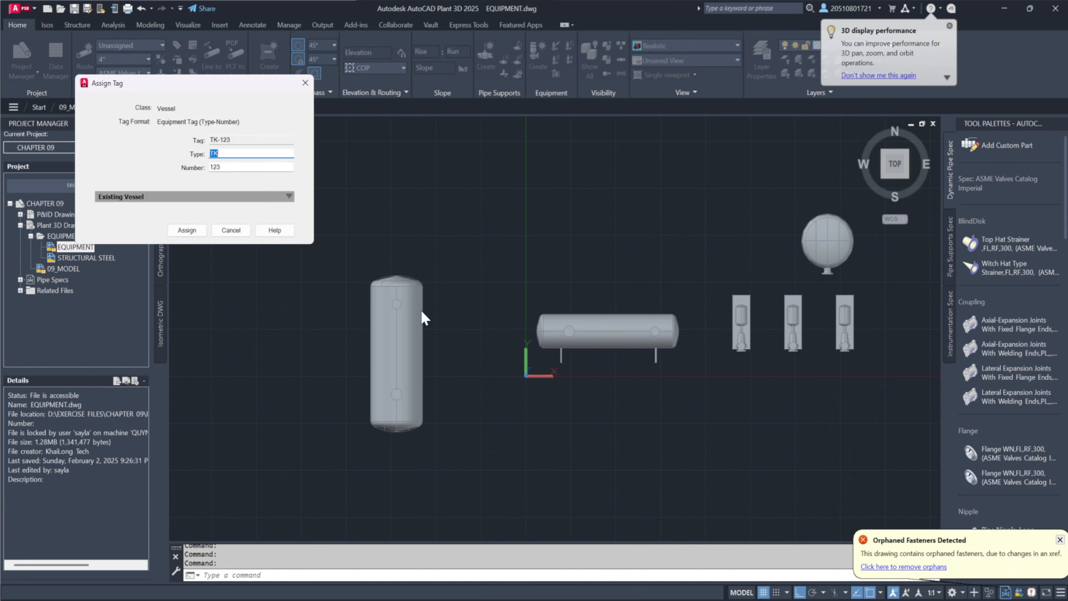
key(Tab)
text(456)
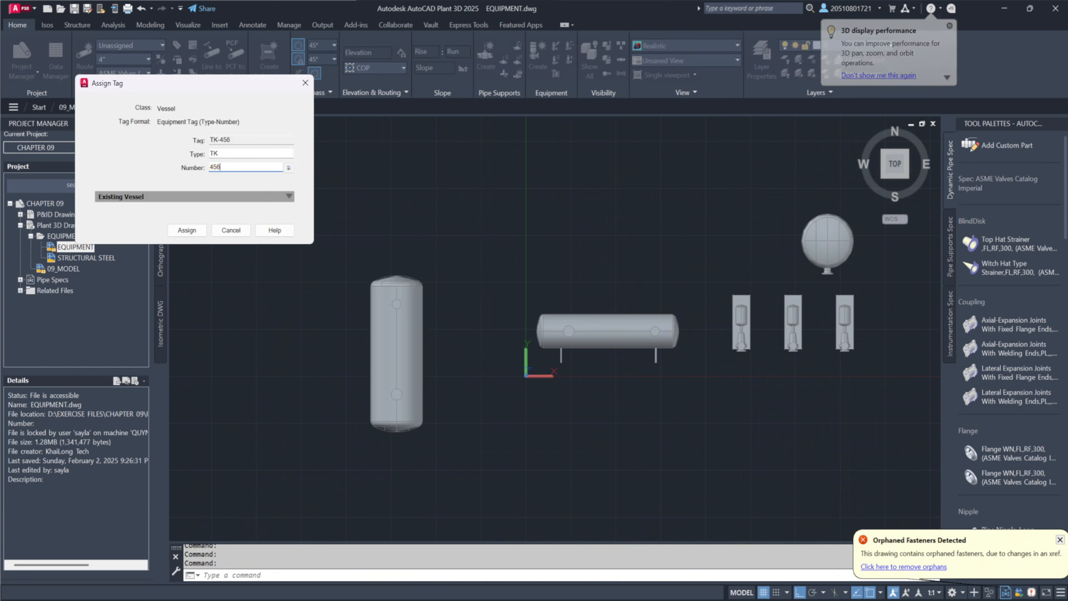
click(179, 230)
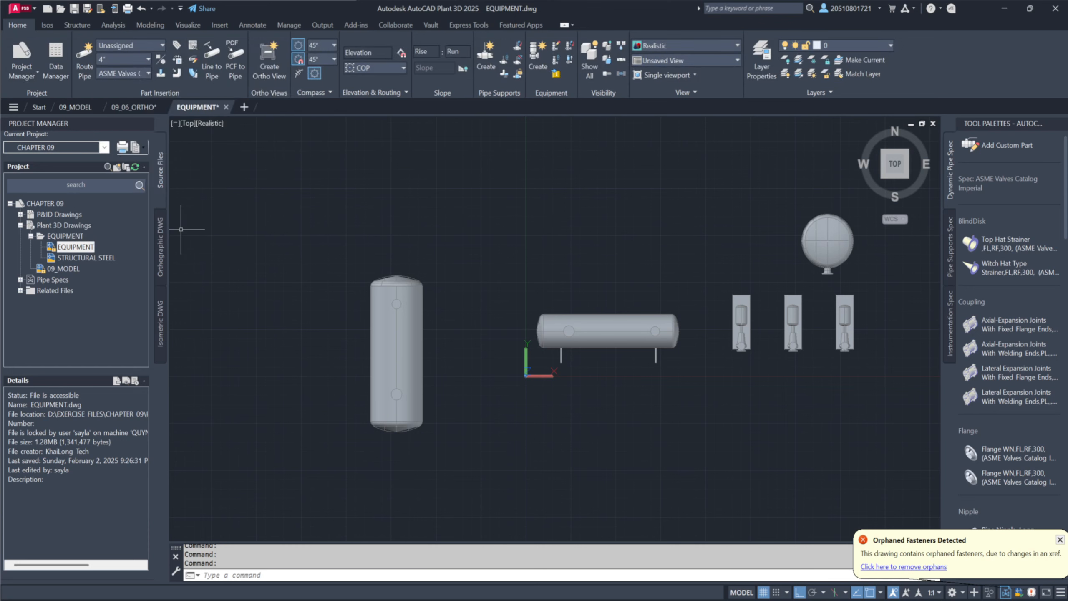
key(ctrl+s)
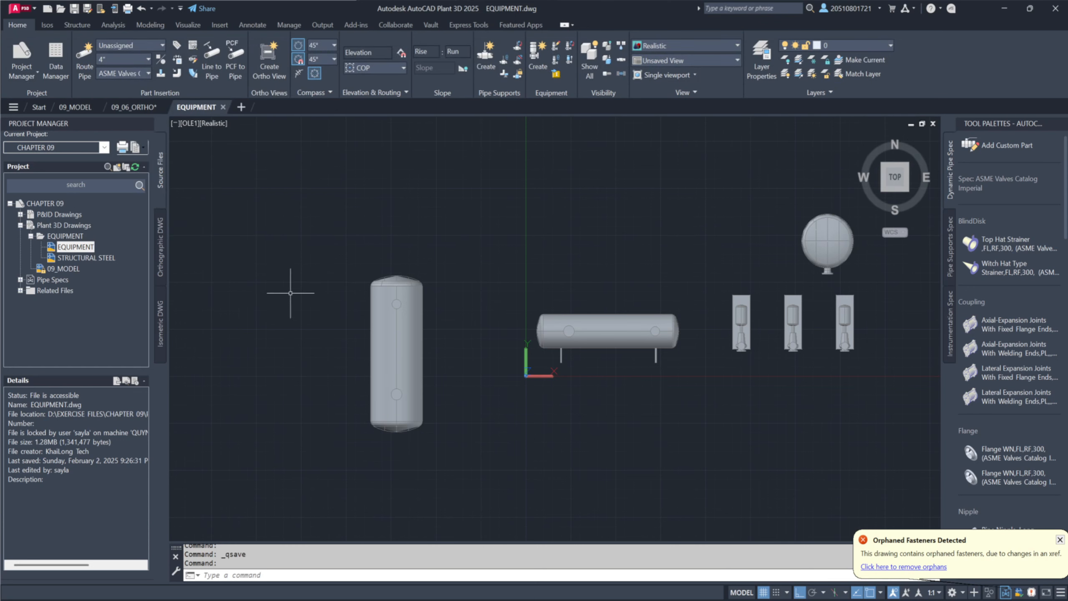
Step: Return to the 09_06_ORTHO drawing and update its top plan view from the changed model
click(126, 107)
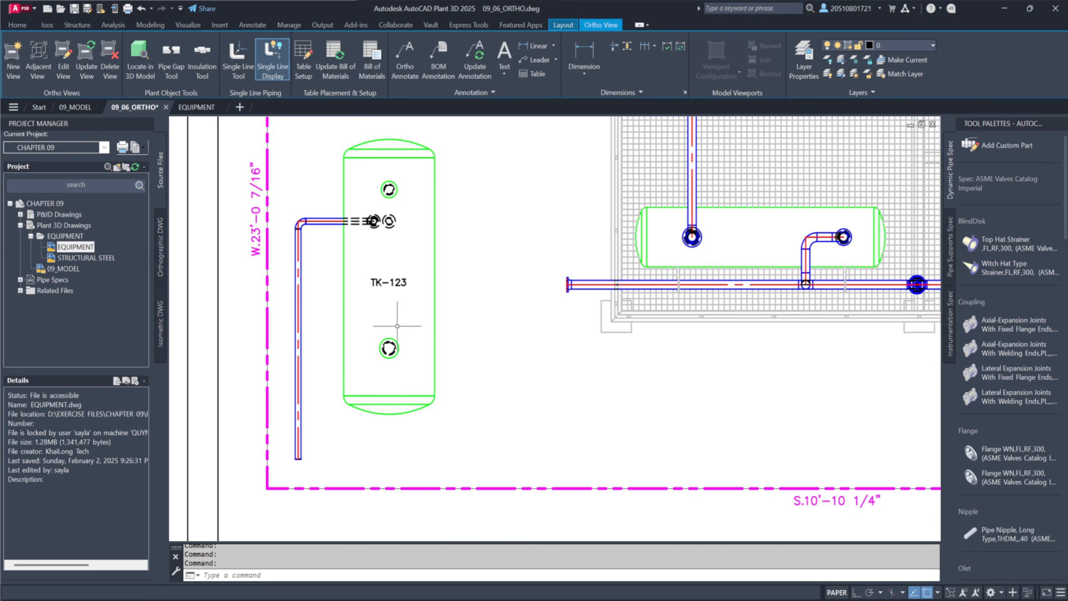
click(267, 308)
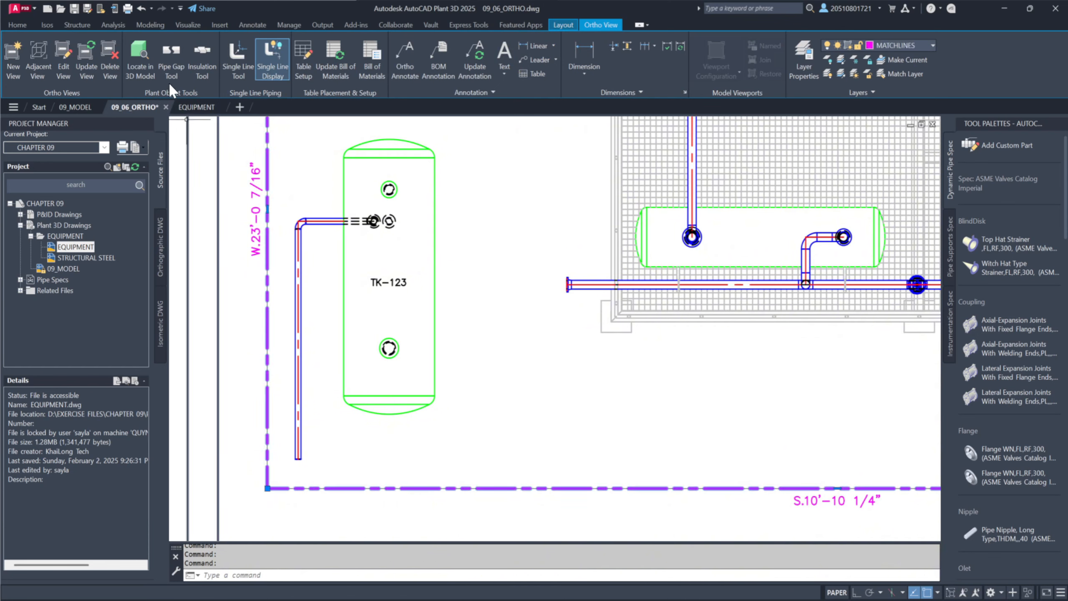
click(87, 60)
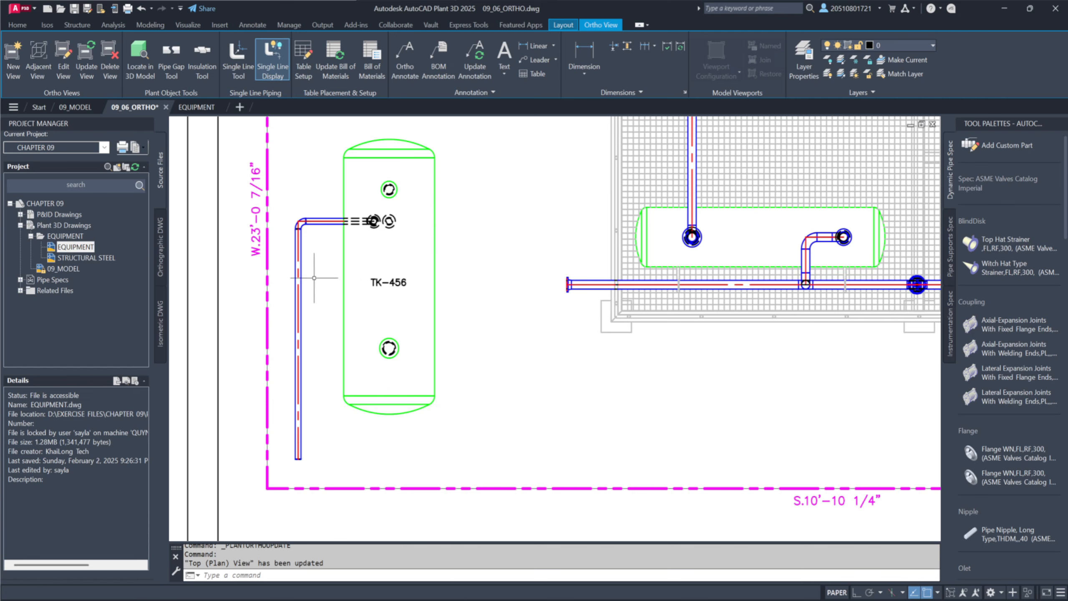
scroll(361, 278, down, 6)
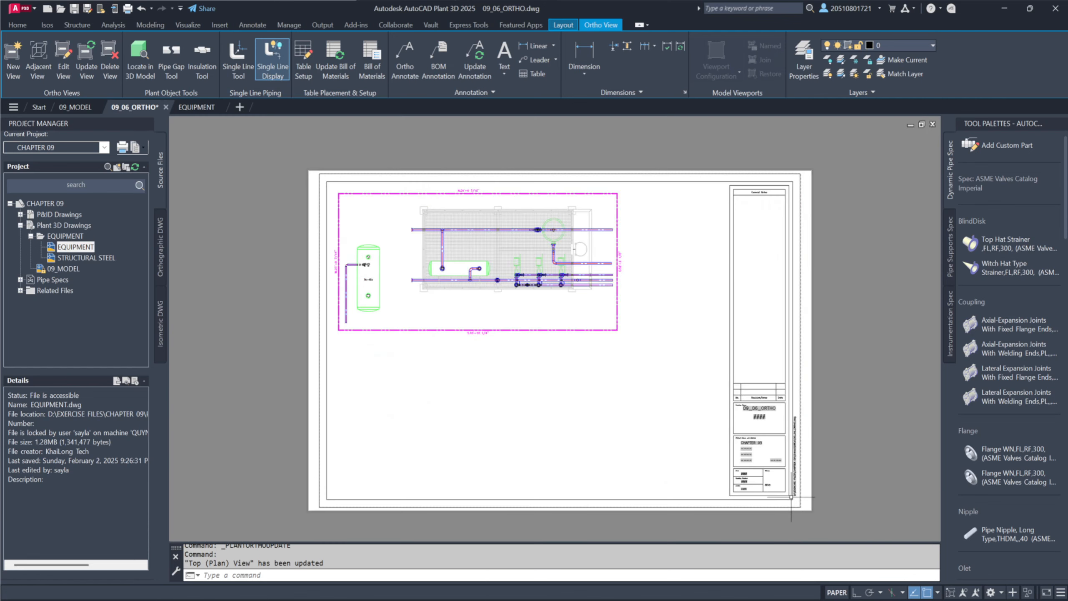
scroll(791, 497, up, 7)
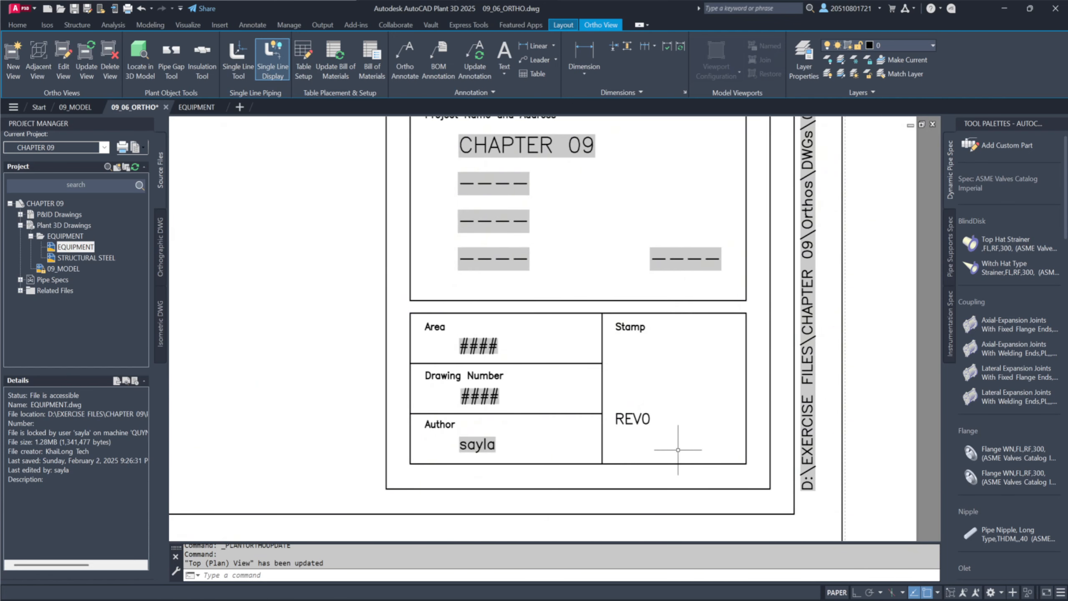
scroll(714, 436, down, 7)
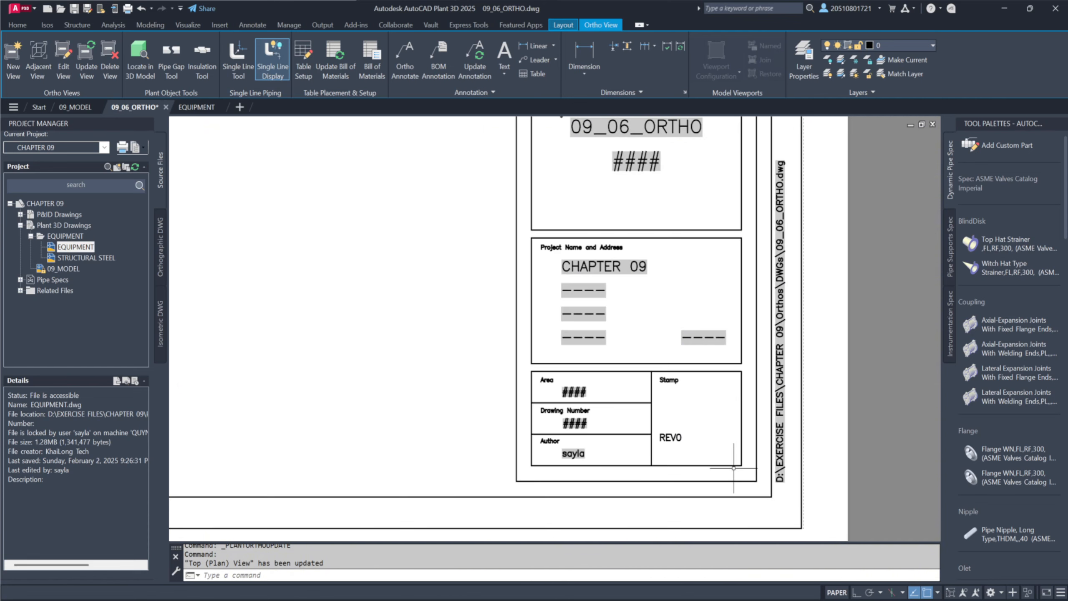
scroll(298, 254, up, 5)
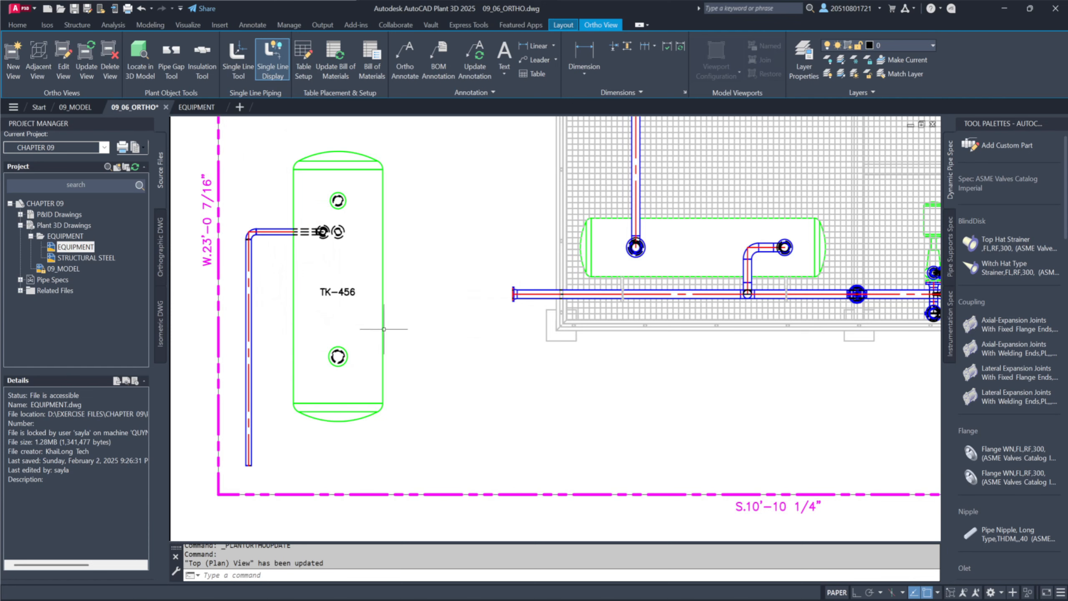
Step: Switch to File Explorer and create a folder named REV1 inside the CHAPTER 09 project's Orthos folder
key(alt+Tab)
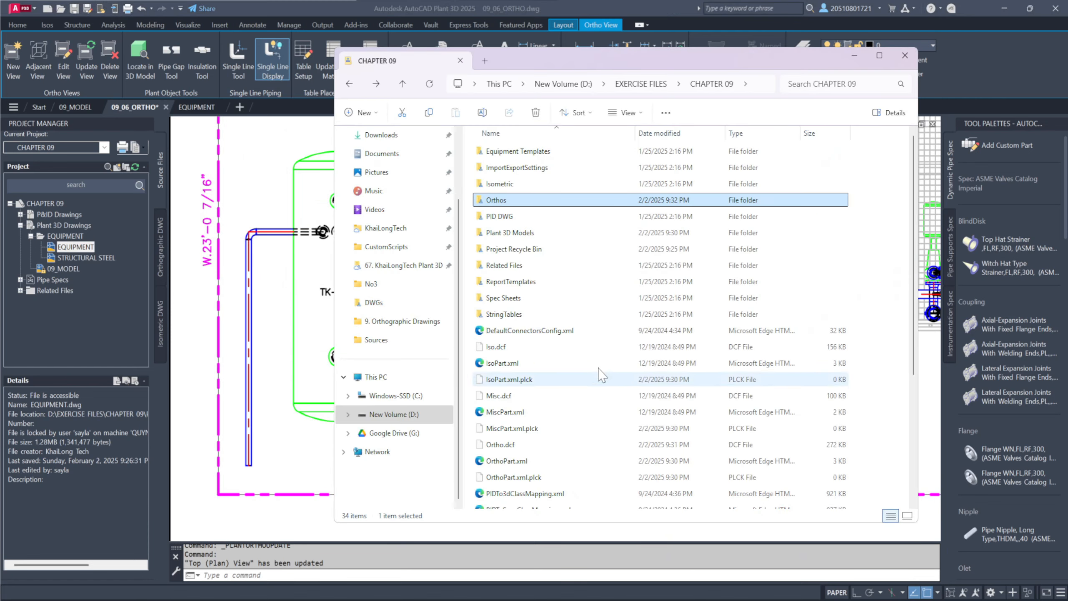
double_click(566, 202)
right_click(549, 234)
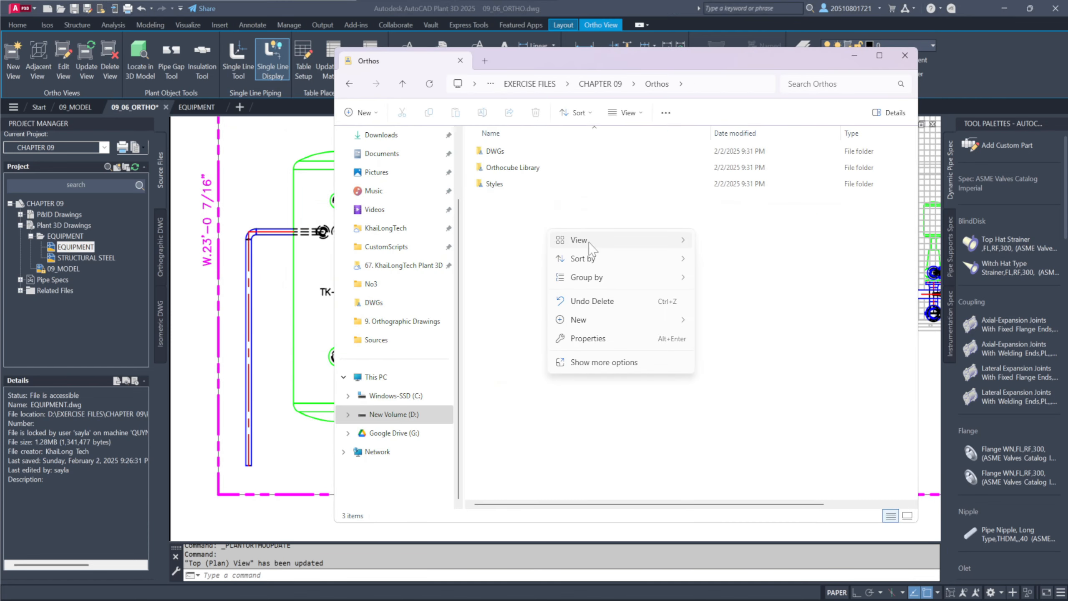
mouse_move(638, 321)
click(706, 342)
text(RE)
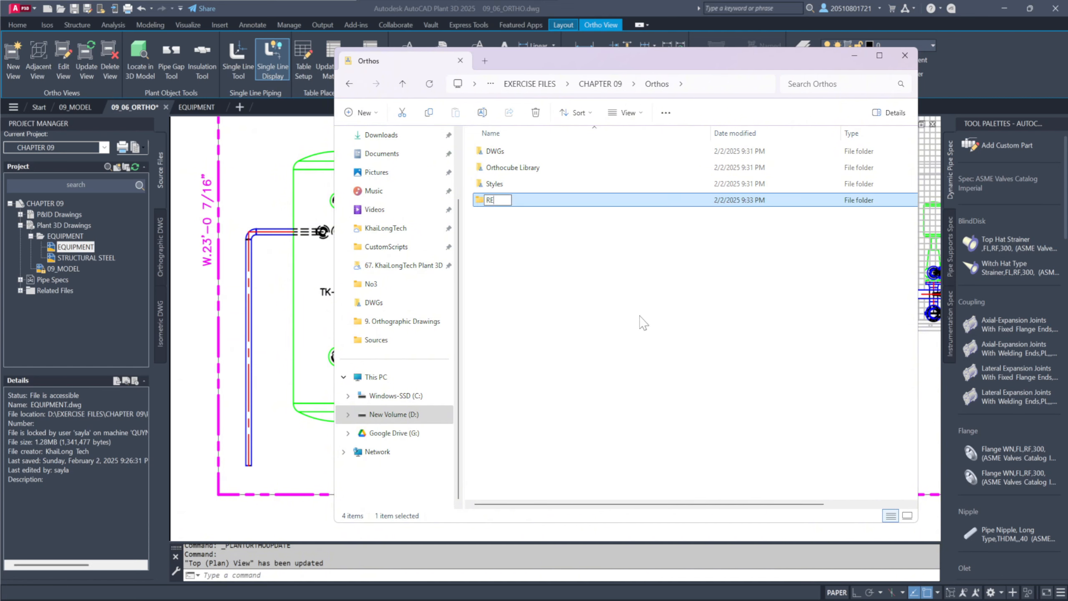
text(V1)
key(Return)
Step: Copy 09_06_ORTHO.dwg from the DWGs folder into the REV1 folder
double_click(528, 156)
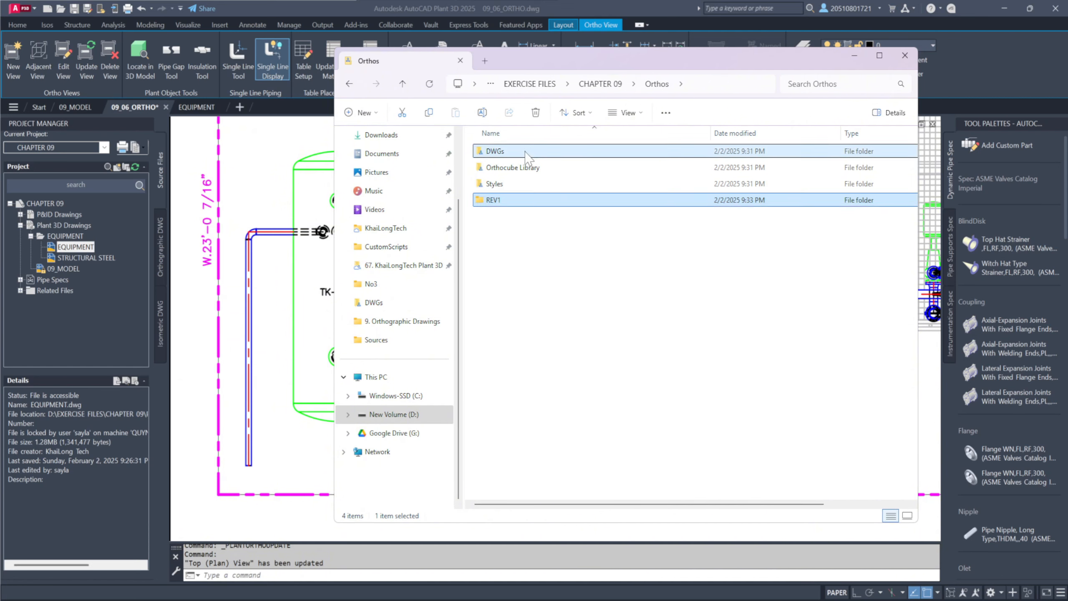
click(525, 200)
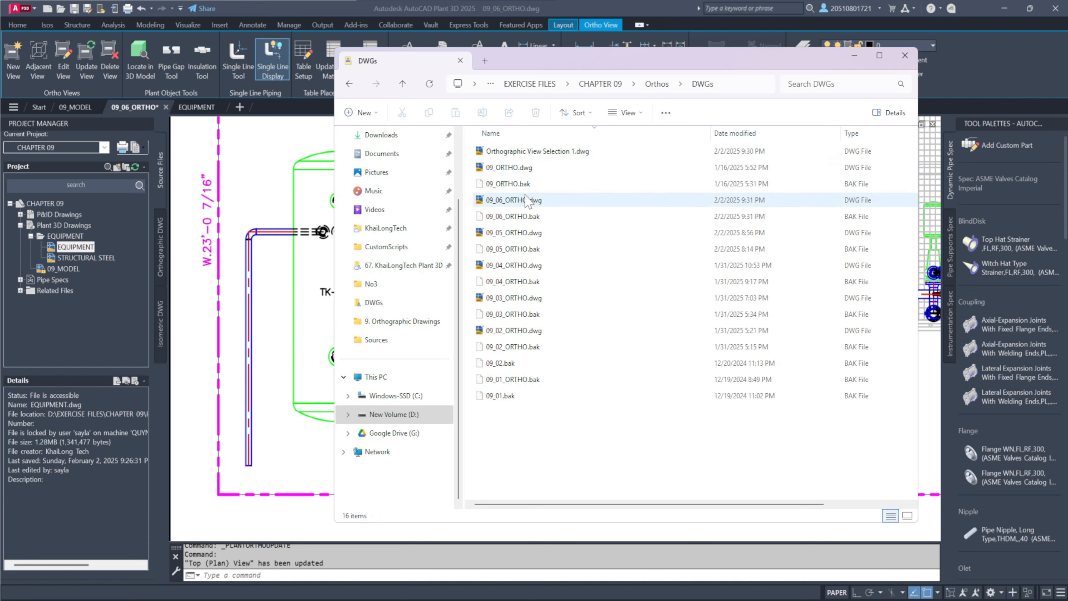
right_click(528, 201)
click(581, 222)
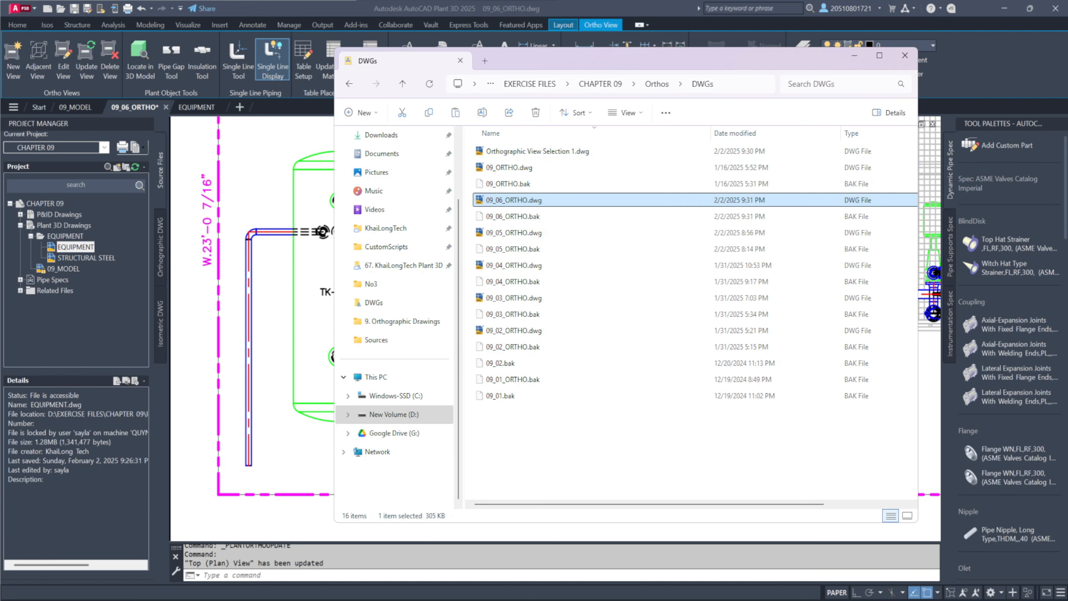
click(656, 84)
double_click(517, 183)
key(ctrl+v)
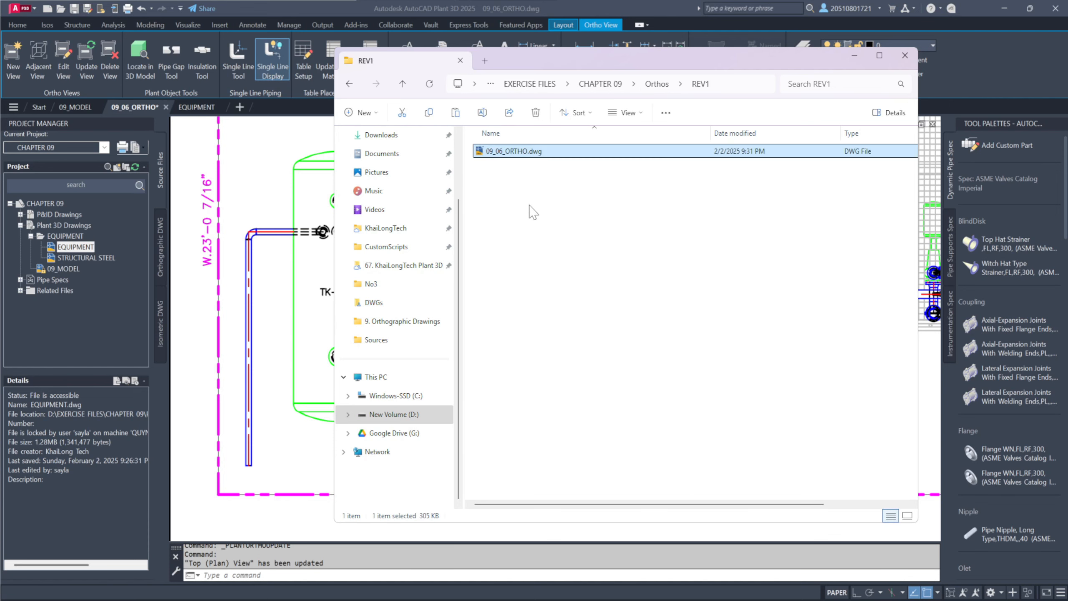
Step: Rename the copied drawing in the REV1 folder as 09_06_ORTHO_REV1.dwg and put the File Explorer window away
right_click(516, 160)
click(593, 180)
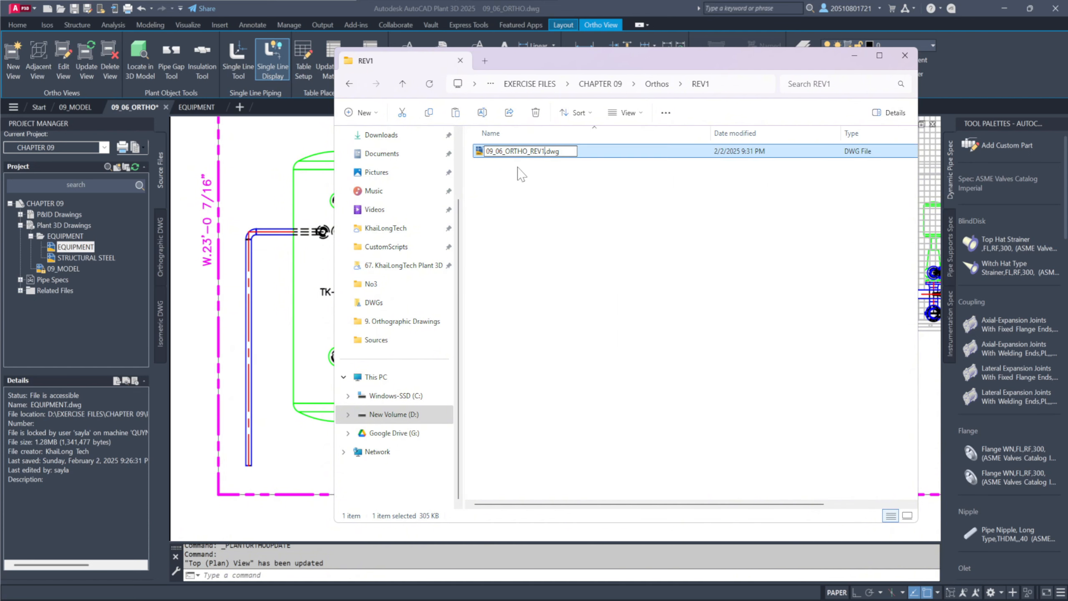
key(Return)
click(521, 174)
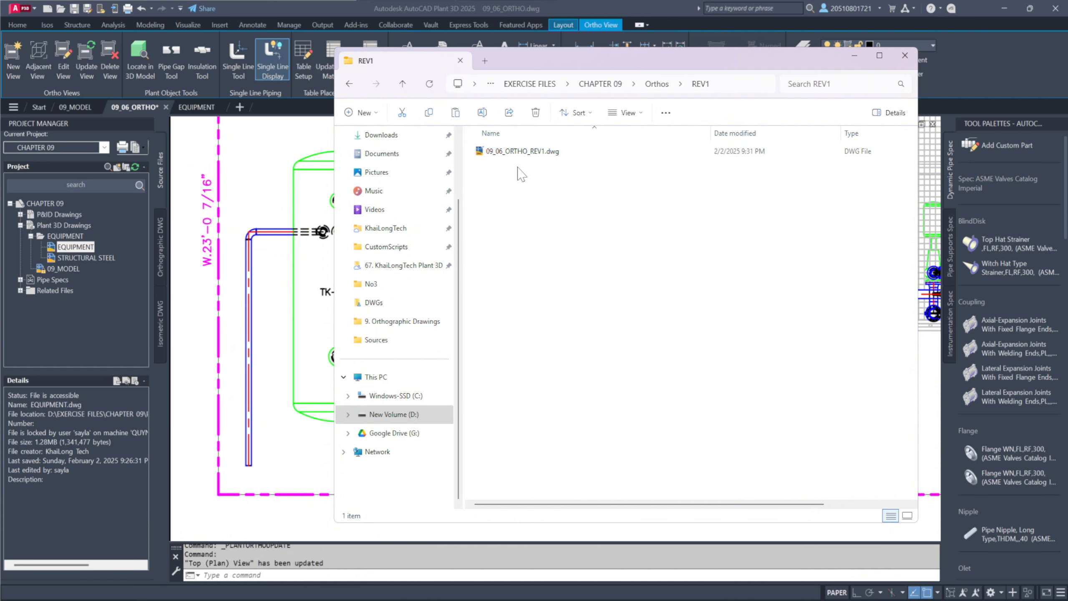
click(854, 57)
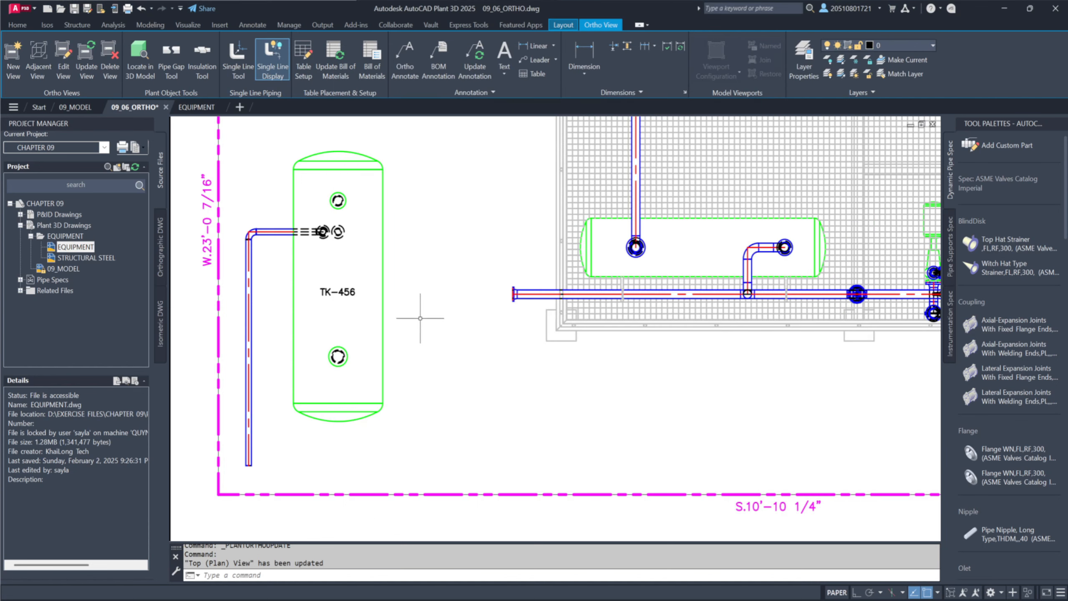
Step: Assign number 789 to the tag of the westernmost TK vessel in the EQUIPMENT drawing and save it
click(191, 107)
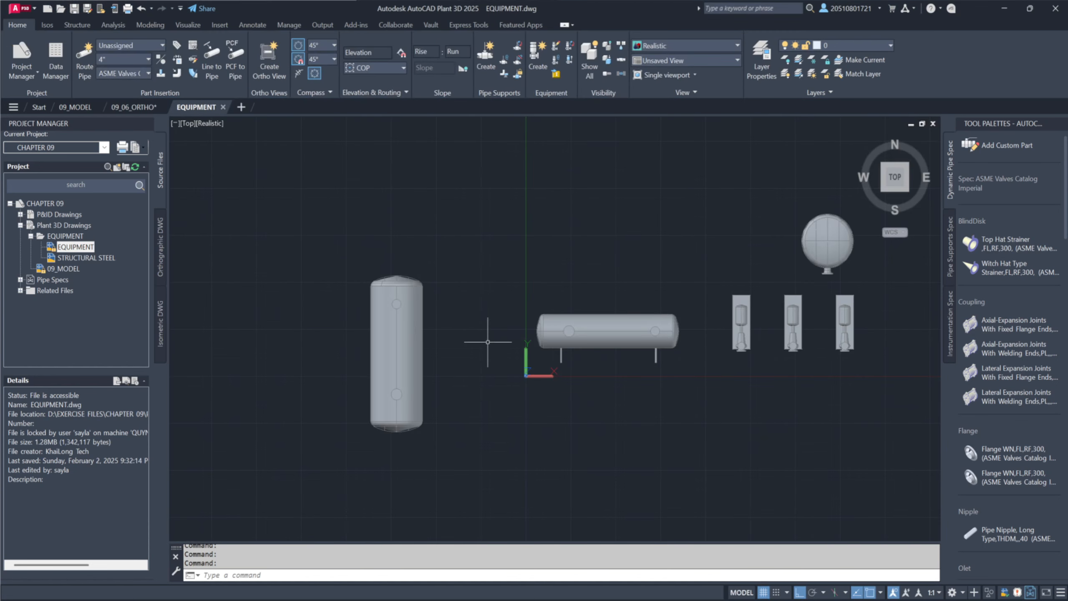
click(405, 362)
right_click(408, 370)
click(445, 311)
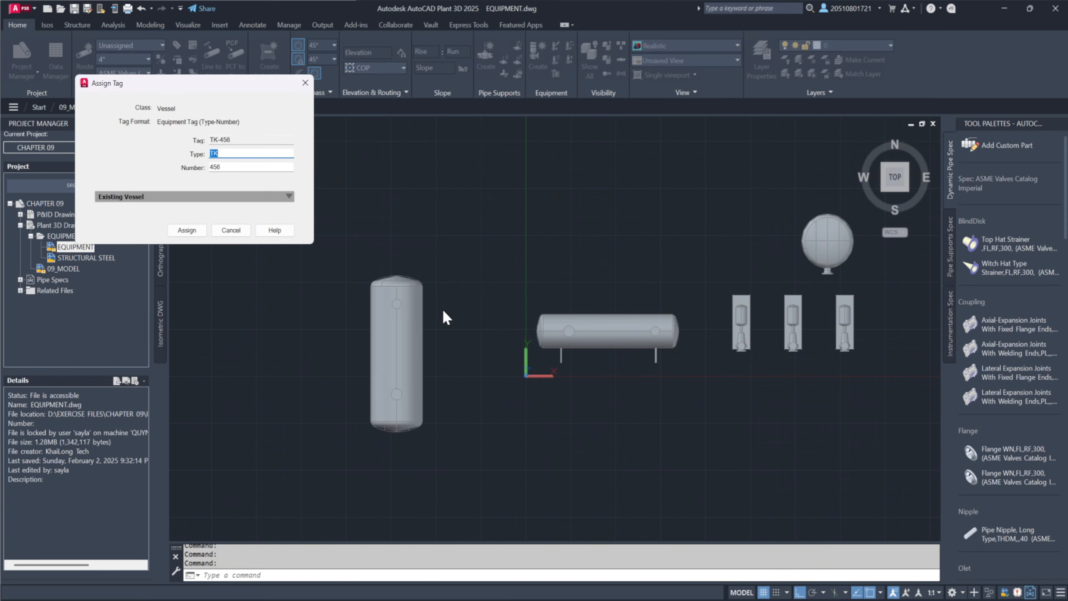
key(Tab)
click(187, 230)
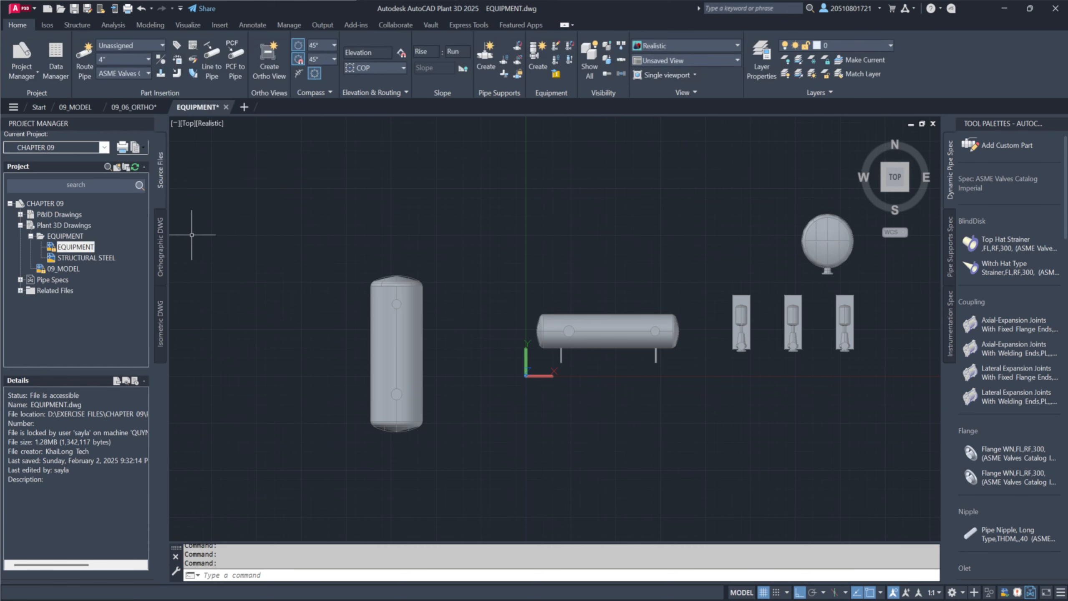
Step: Go back to the 09_06_ORTHO drawing and update its top plan view with the vessel's changed tag
click(131, 108)
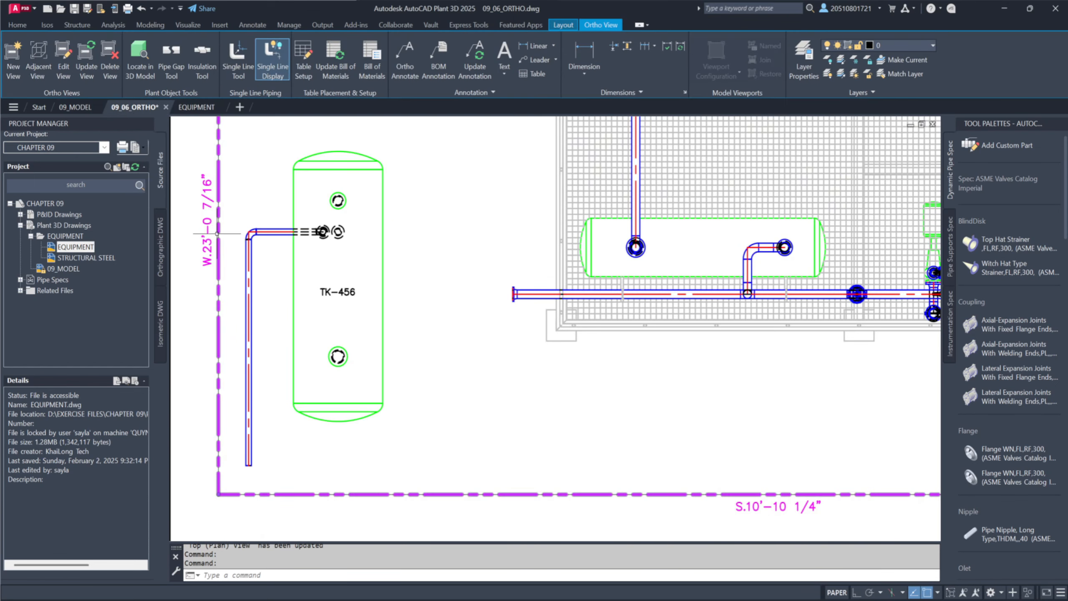
click(86, 70)
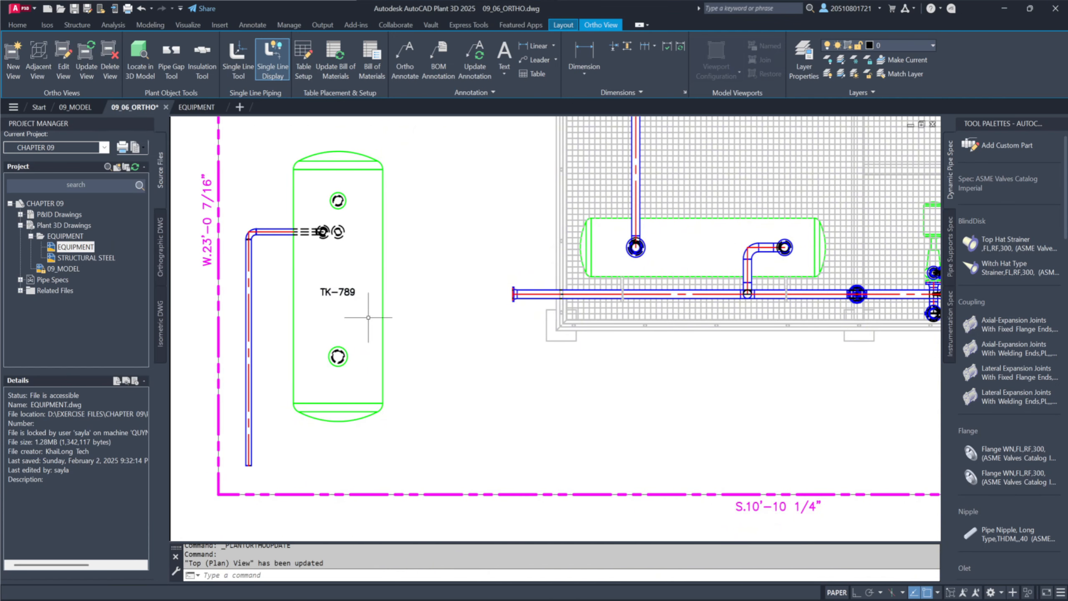
Step: Edit the REV0 text in the title block's Stamp box
scroll(339, 286, down, 5)
scroll(745, 463, up, 8)
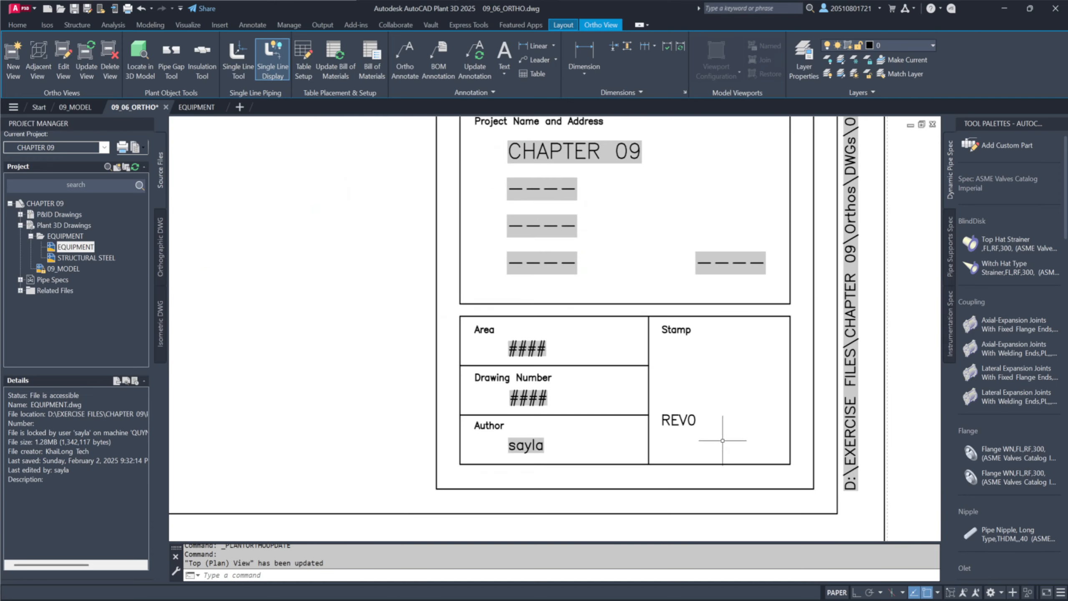
double_click(679, 419)
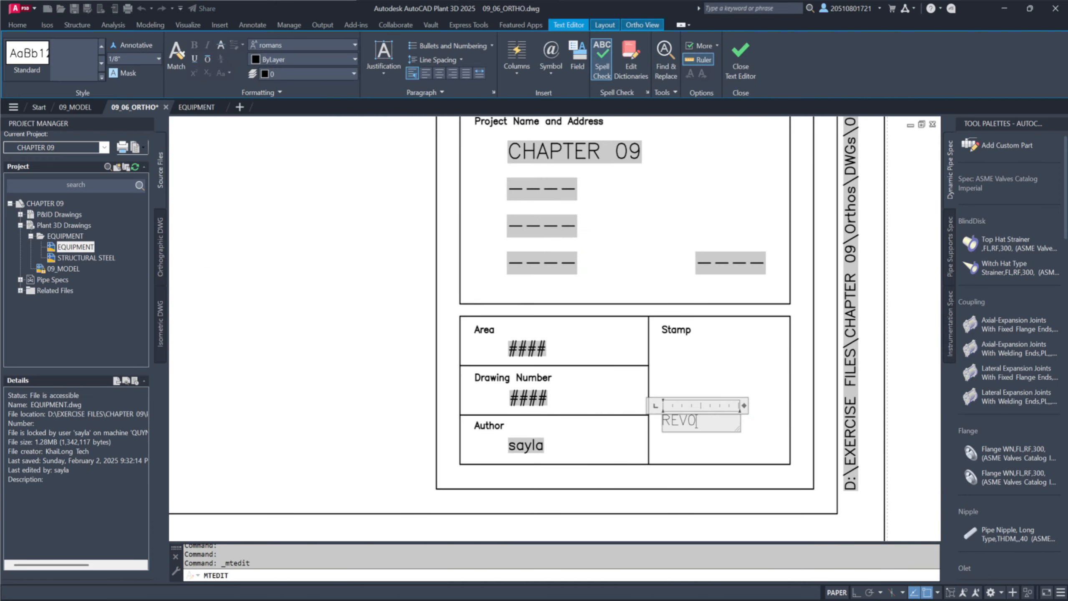
click(686, 475)
Step: Draw a rectangular revision cloud around the TK-789 tag in the plan view and save the ortho drawing
scroll(751, 413, down, 5)
middle_drag(568, 290, 878, 459)
middle_drag(234, 241, 550, 453)
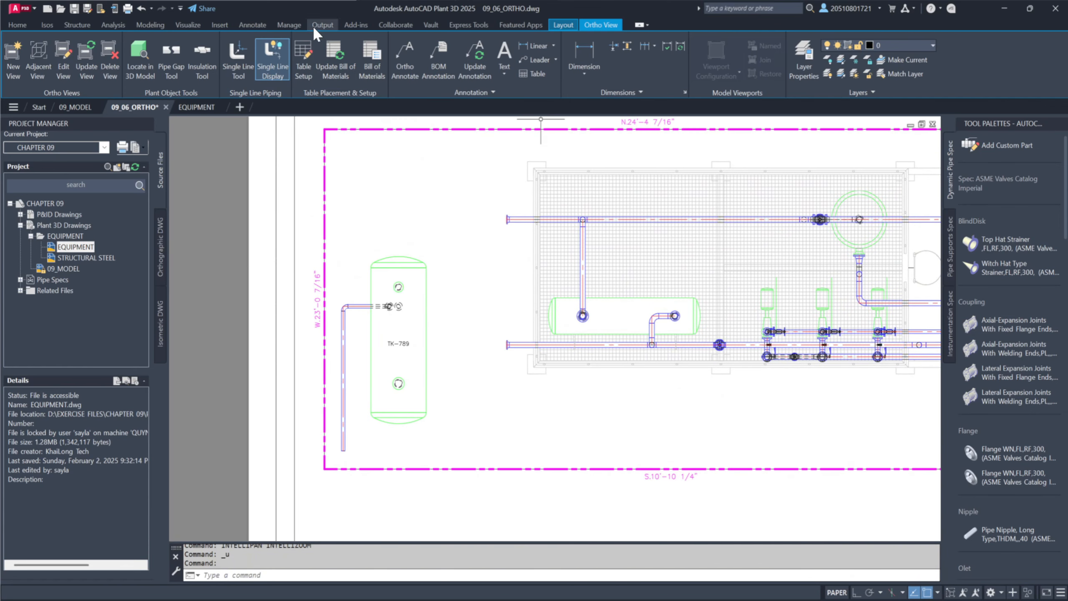
click(252, 25)
click(706, 72)
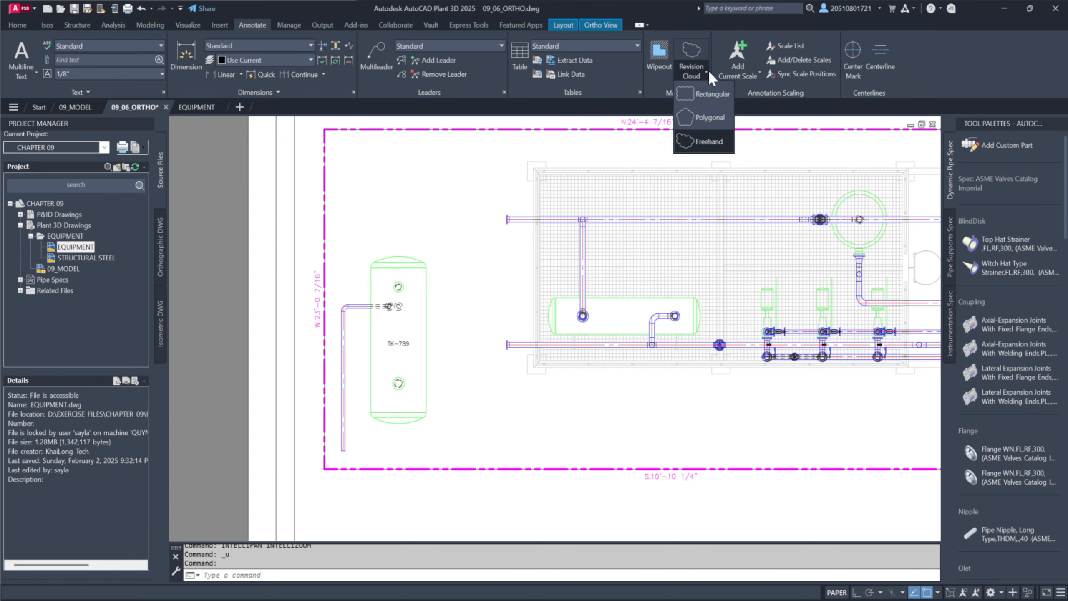
click(698, 108)
scroll(363, 373, up, 4)
click(402, 331)
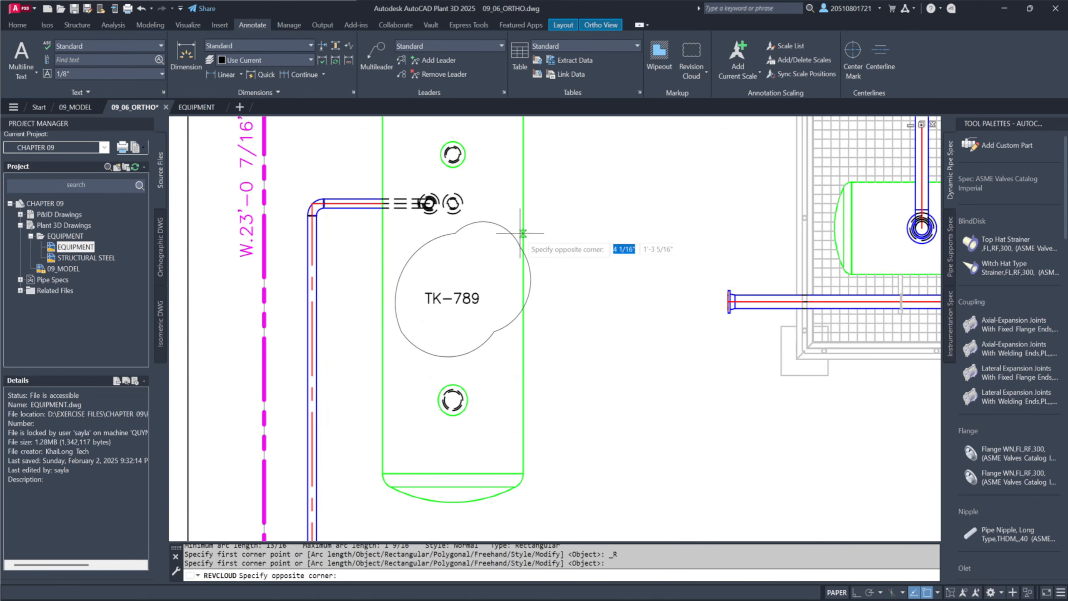
click(582, 235)
scroll(448, 270, down, 2)
scroll(448, 270, down, 2)
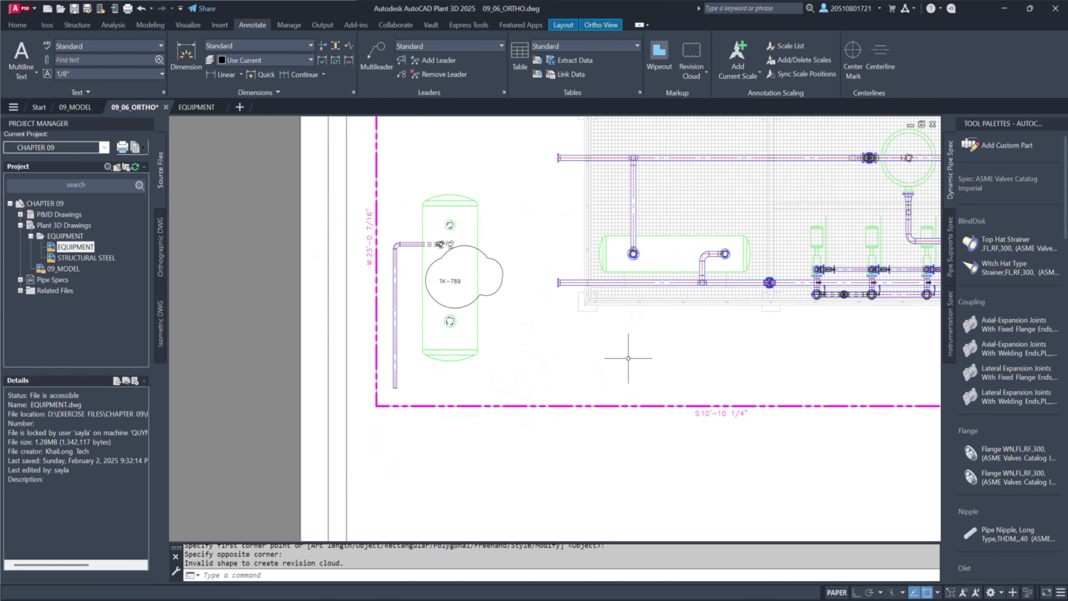
middle_drag(628, 358, 452, 299)
scroll(452, 298, down, 2)
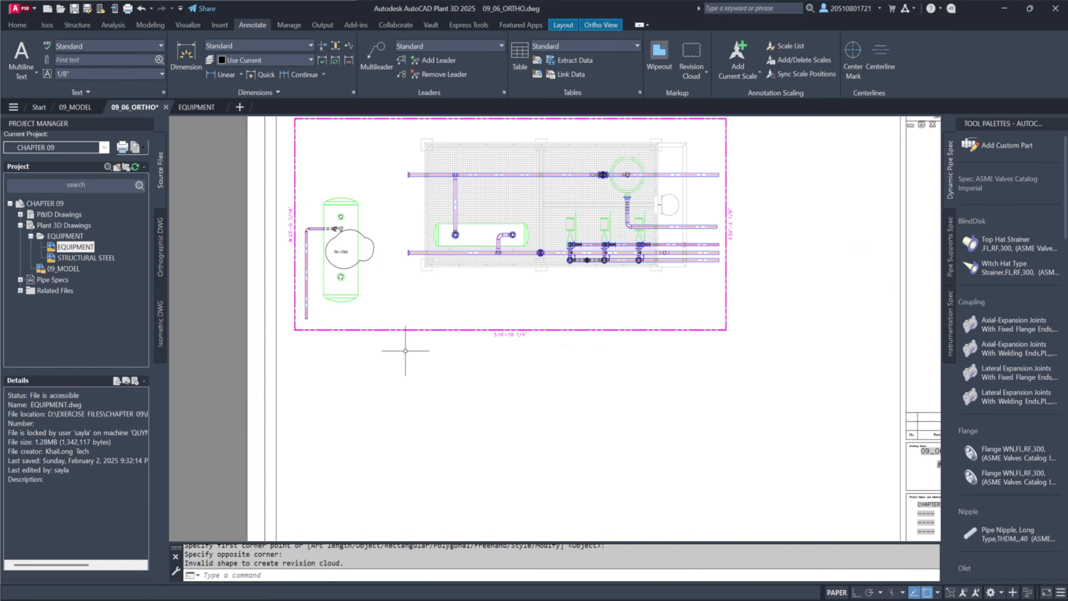
key(ctrl+s)
Step: Switch to File Explorer and create a folder named REV2 inside the Orthos folder
key(alt+Tab)
click(656, 84)
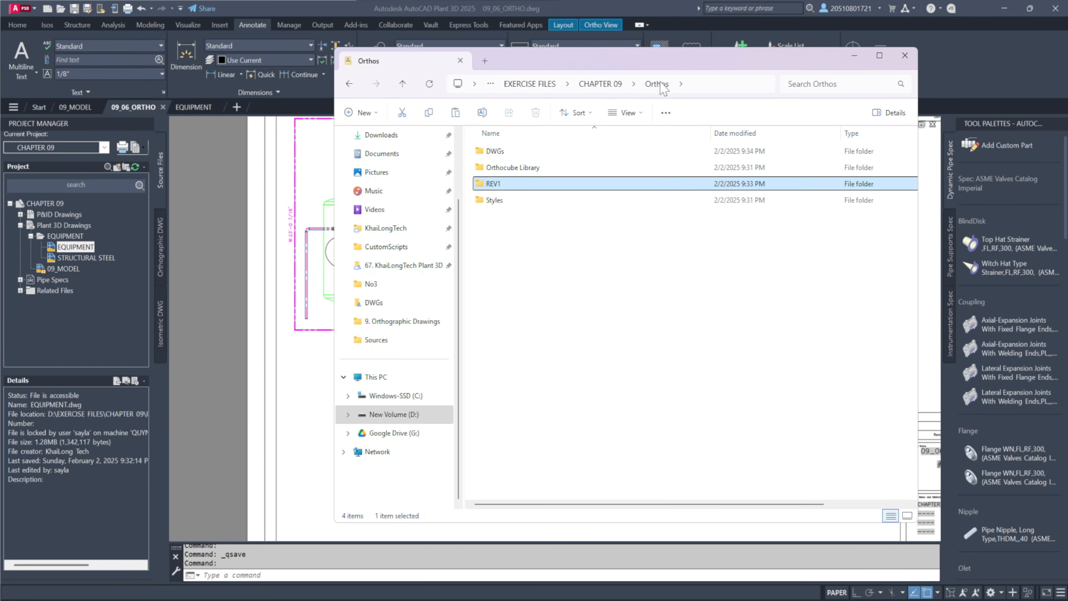
right_click(577, 300)
mouse_move(602, 423)
click(740, 163)
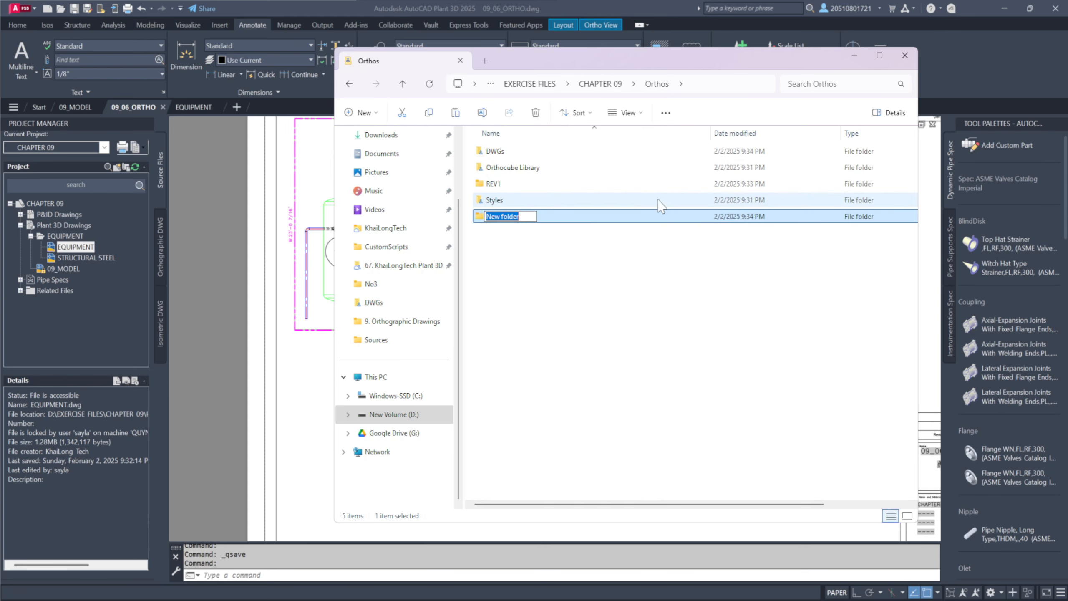
text(REV2)
key(Return)
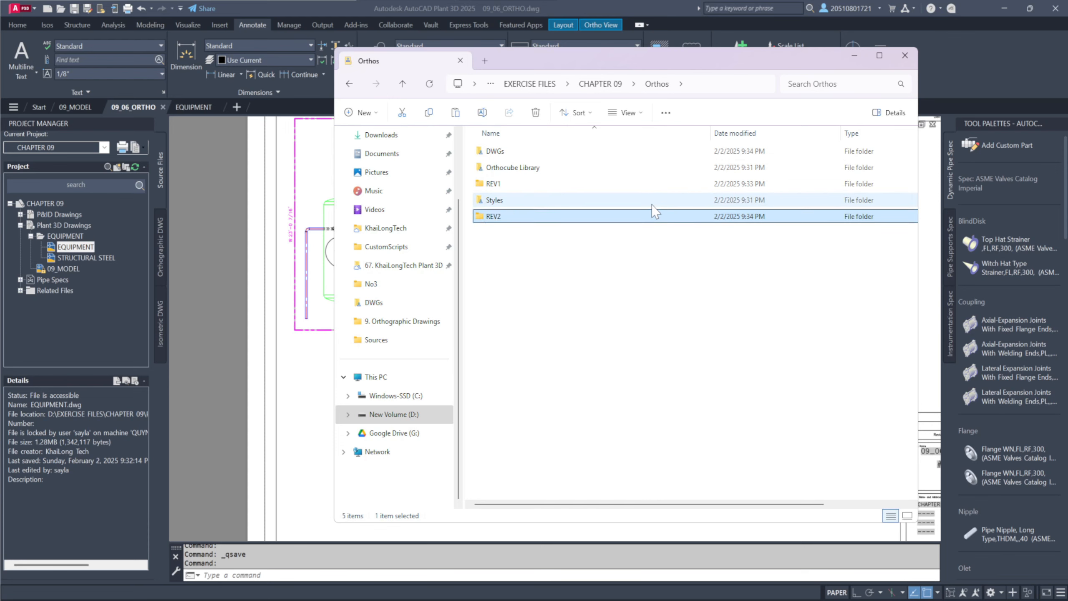
Step: Copy the saved 09_06_ORTHO.dwg from the DWGs folder into the REV2 folder
double_click(550, 152)
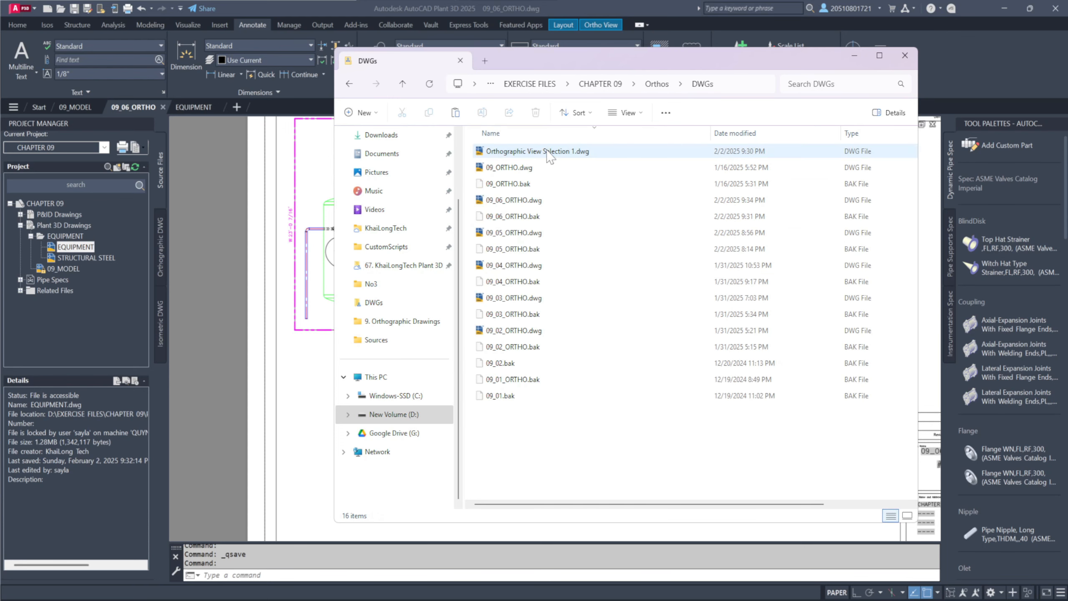
right_click(549, 201)
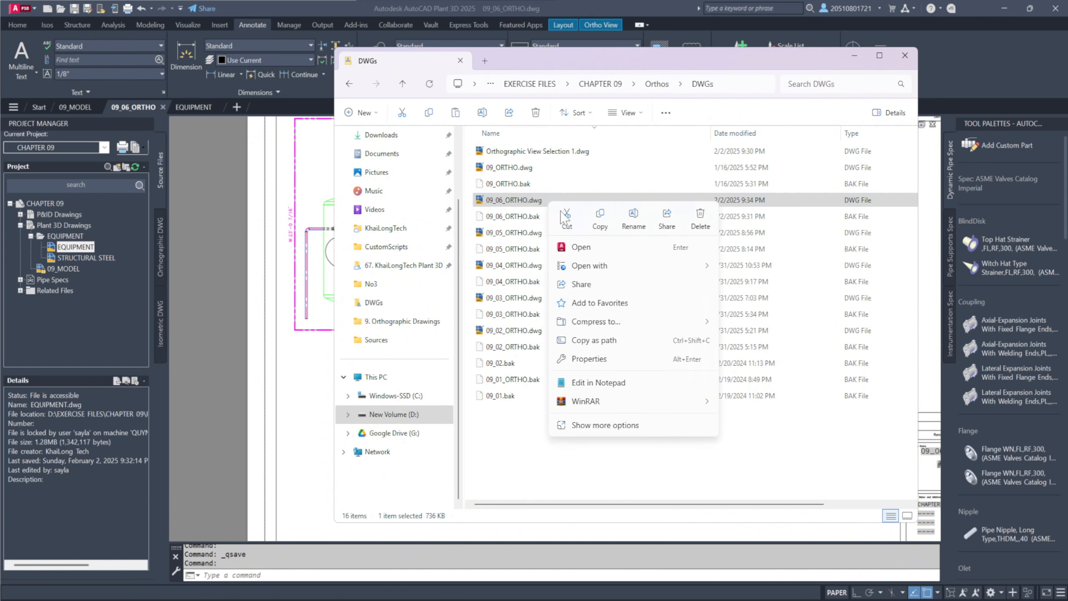
click(600, 218)
click(657, 85)
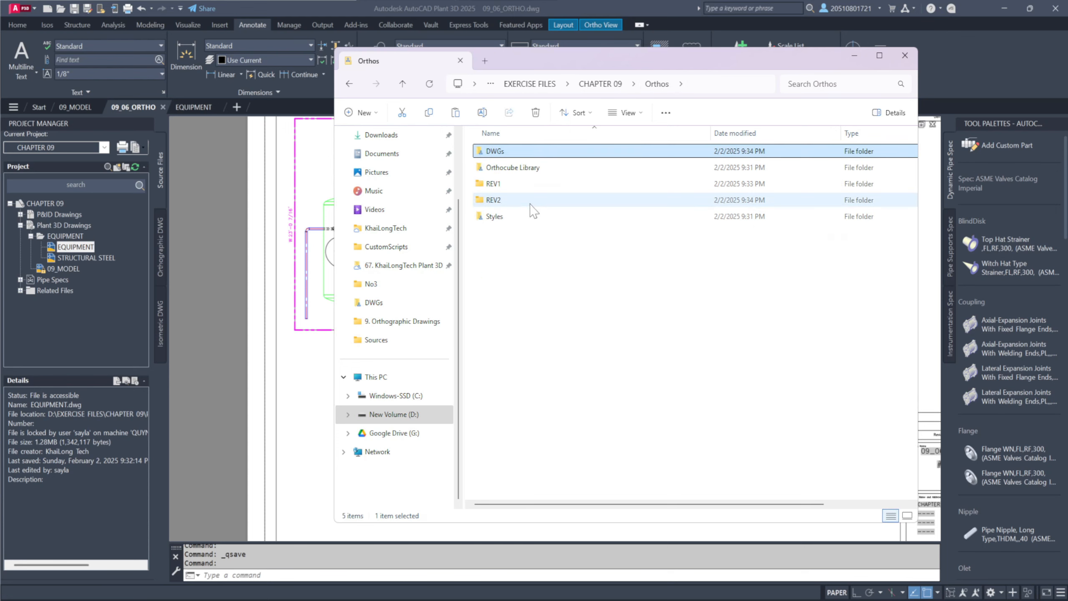
double_click(532, 203)
key(ctrl+v)
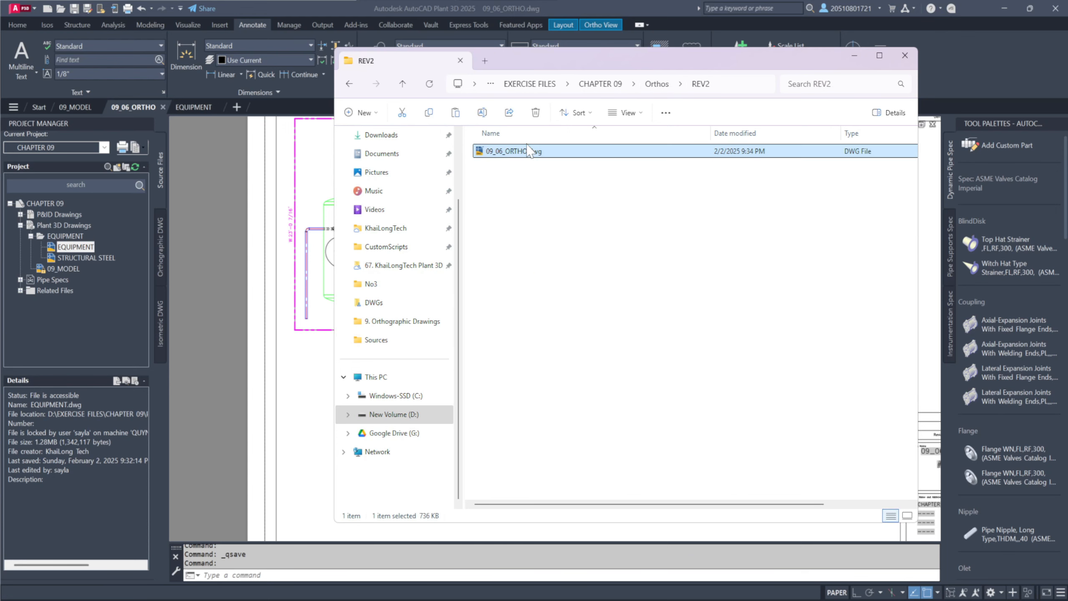
Step: Rename the copied drawing in the REV2 folder as 09_06_ORTHO_REV2.dwg and put the File Explorer window away
right_click(526, 152)
click(598, 170)
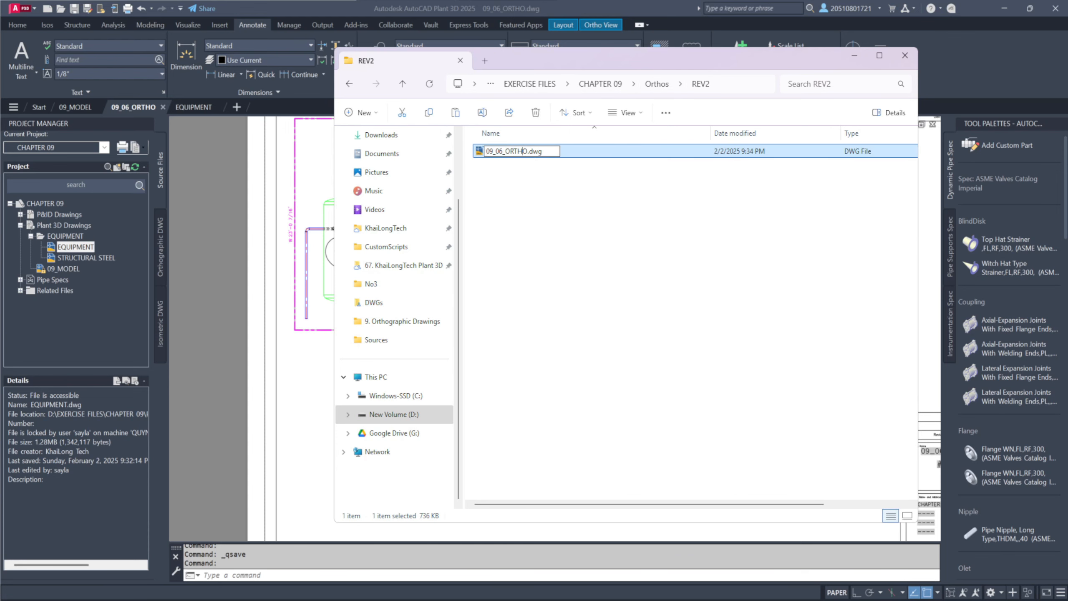
text(_REV2)
key(Return)
click(854, 56)
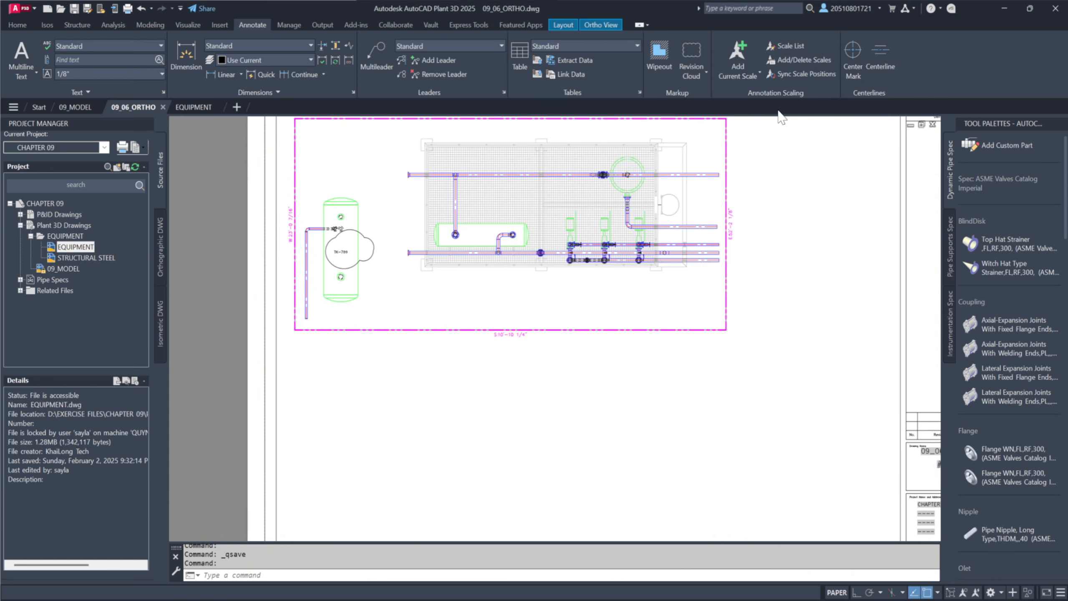
Step: Switch to the 09_MODEL drawing and close the EQUIPMENT drawing
scroll(481, 358, down, 3)
middle_drag(482, 357, 490, 321)
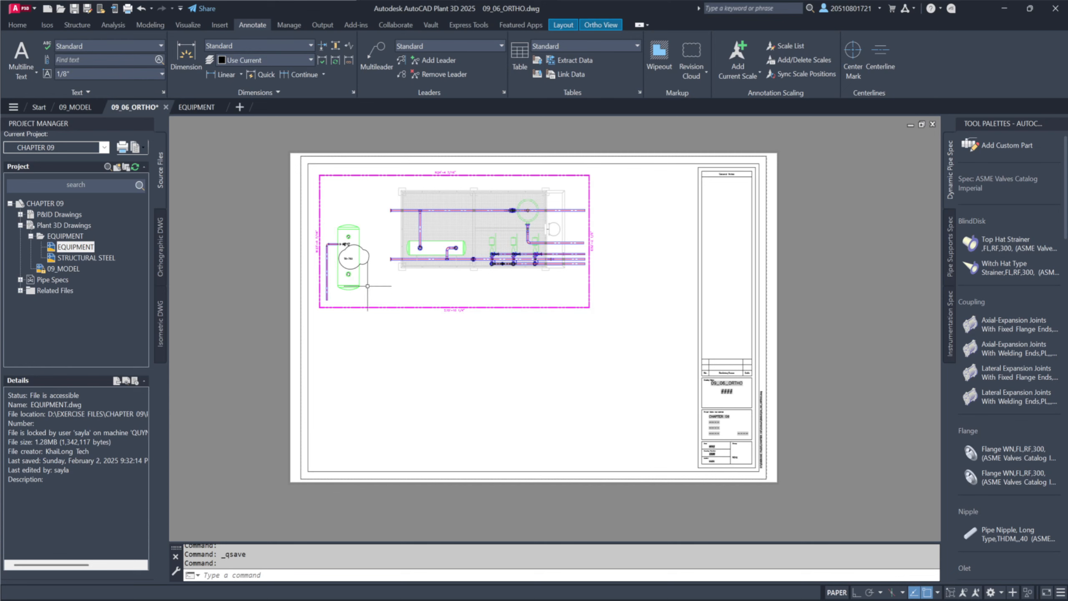
click(79, 108)
click(221, 107)
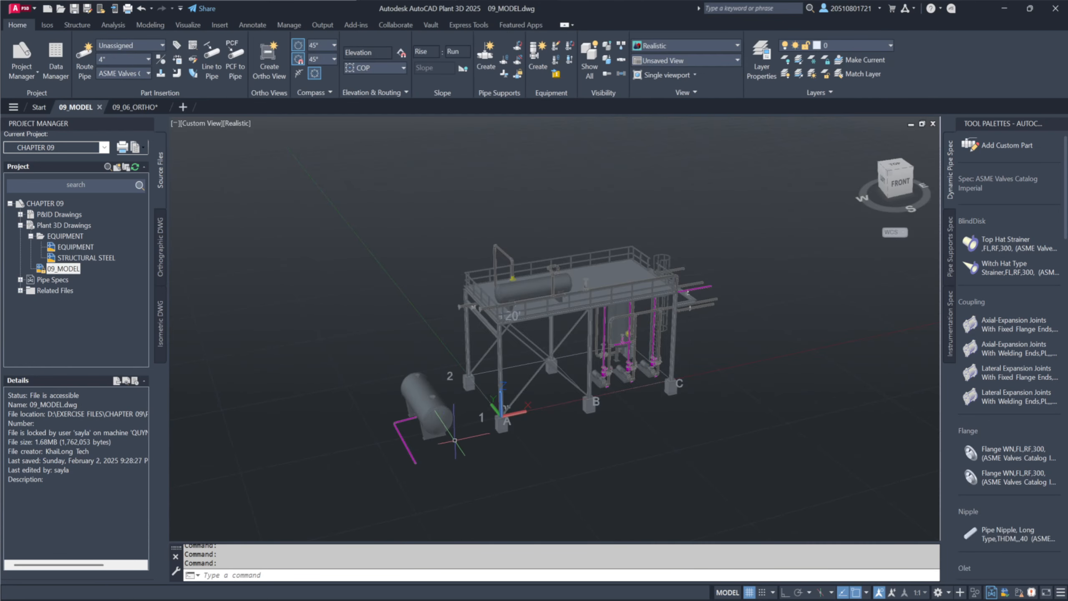
Step: Set the 3D model to the top view with parallel projection
click(894, 168)
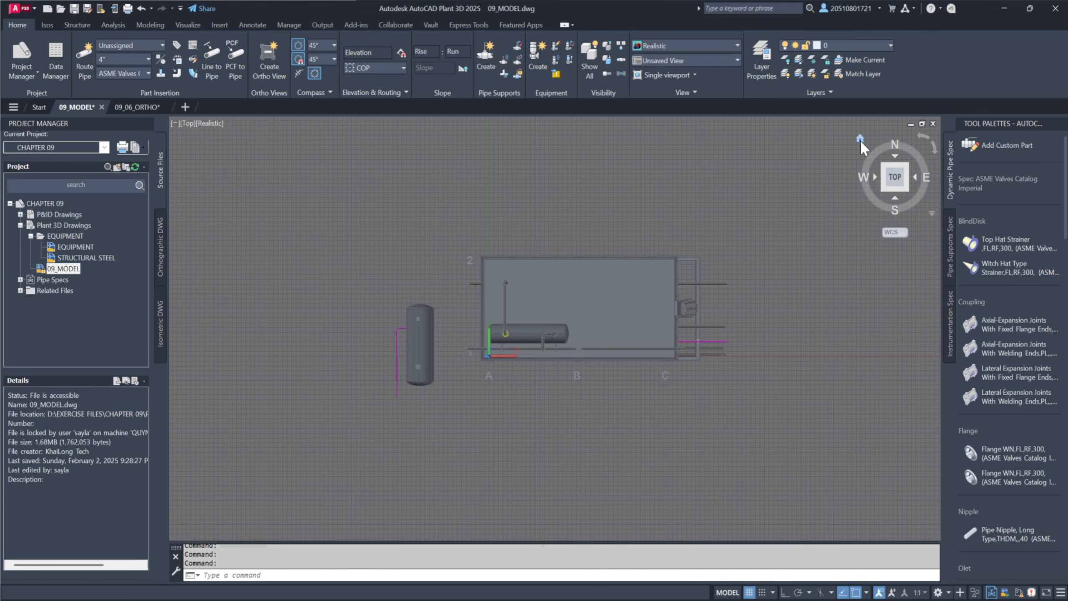
click(187, 124)
click(216, 312)
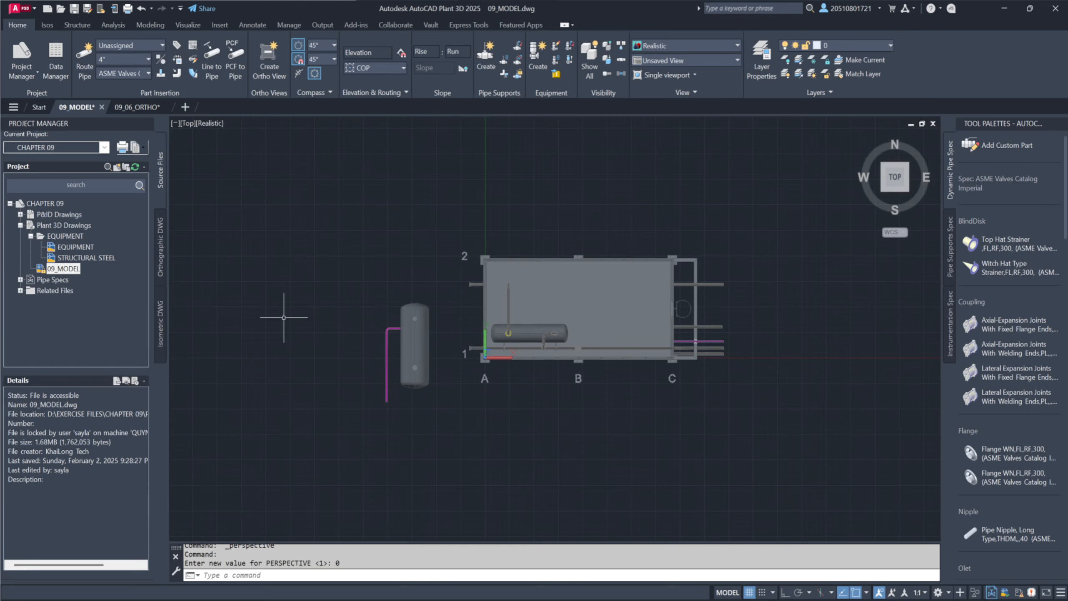
Step: Place a weld neck flange (FL, RF, 300) on the east end of the pipe just north of the magenta line and save the model
scroll(779, 318, up, 5)
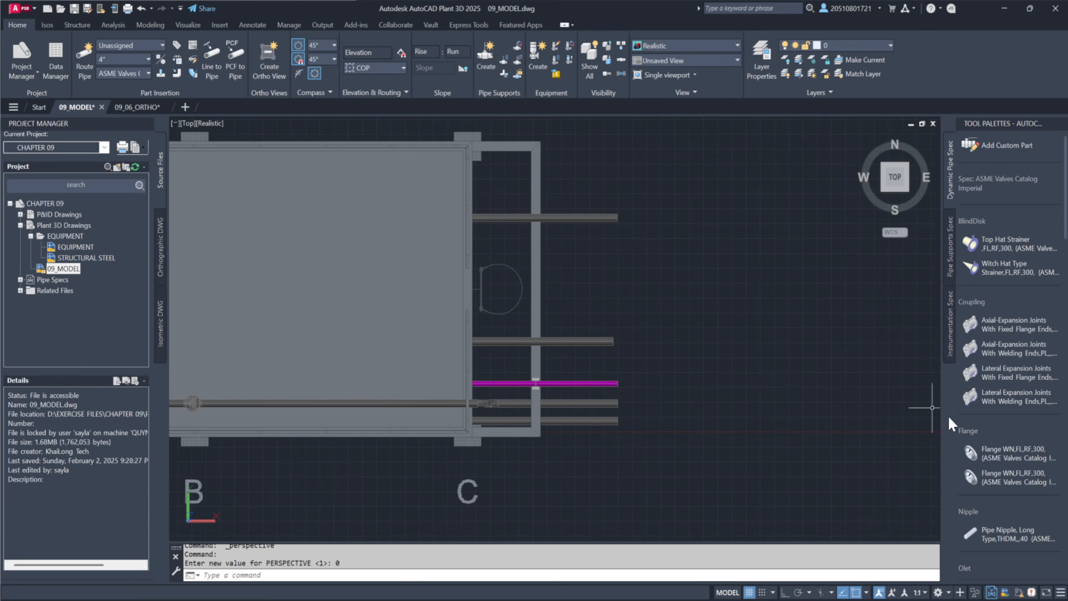
click(991, 451)
scroll(618, 345, up, 2)
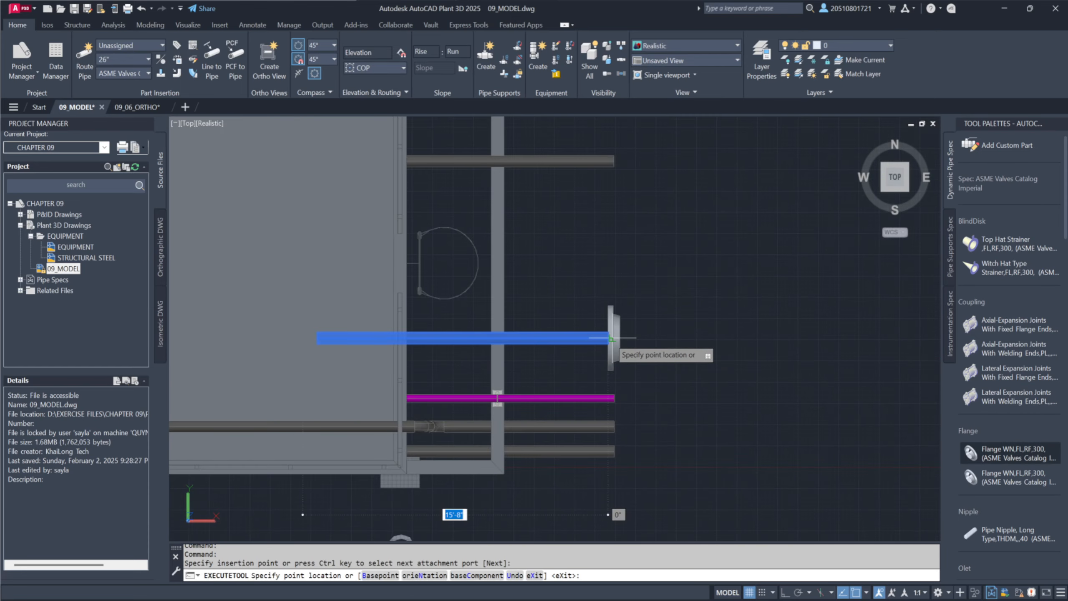
click(612, 338)
key(Return)
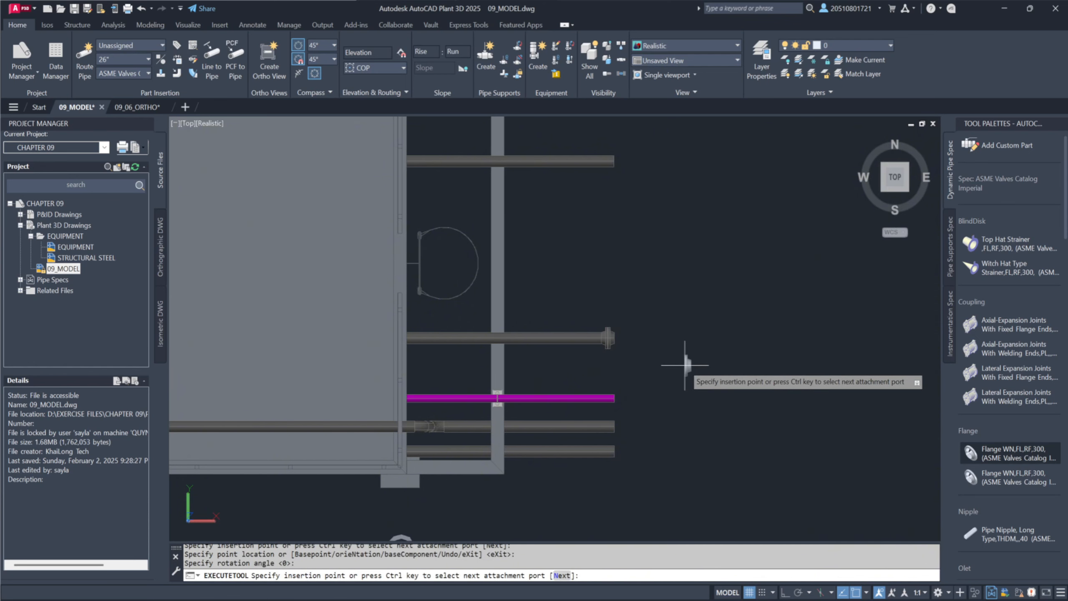
key(Escape)
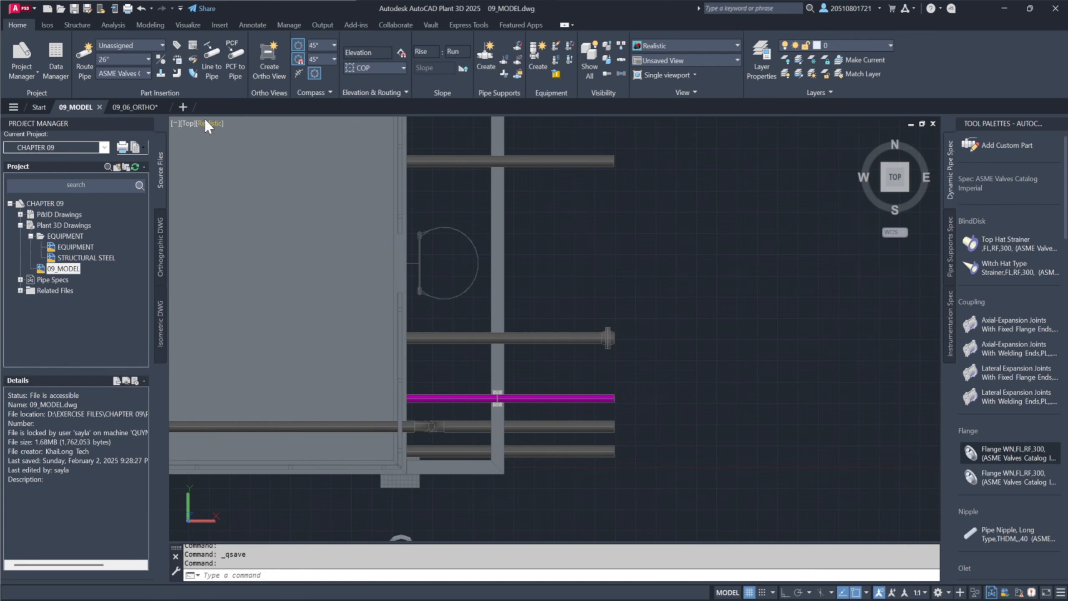
Step: Return to the 09_06_ORTHO drawing and update its Top (Plan) View from the model
click(134, 107)
click(318, 227)
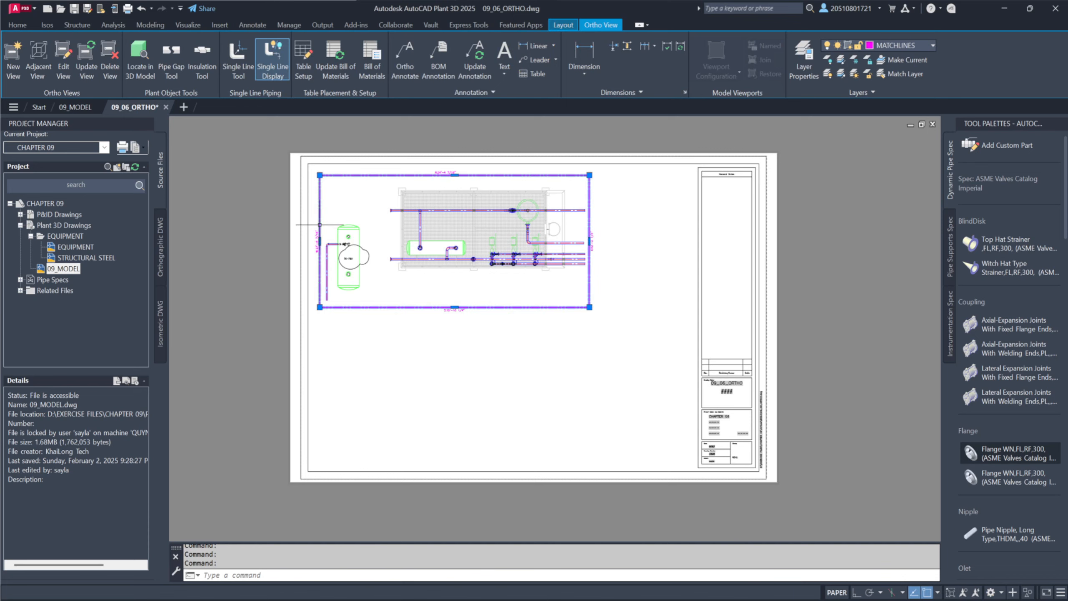
click(86, 69)
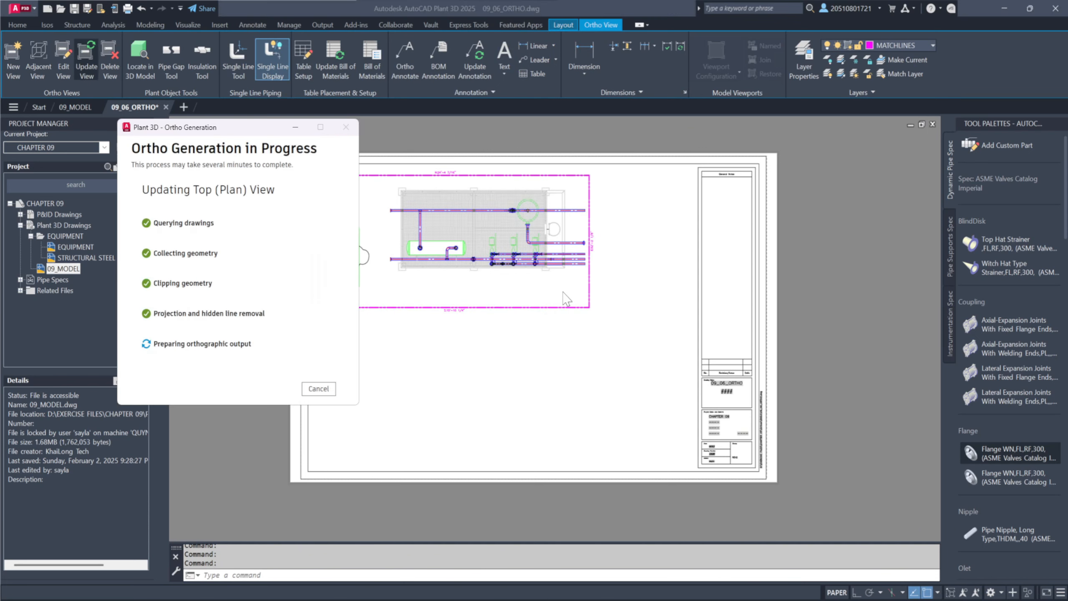
Step: Draw a rectangular revision cloud around the new flange at the east pipe end in the plan view
scroll(572, 252, up, 6)
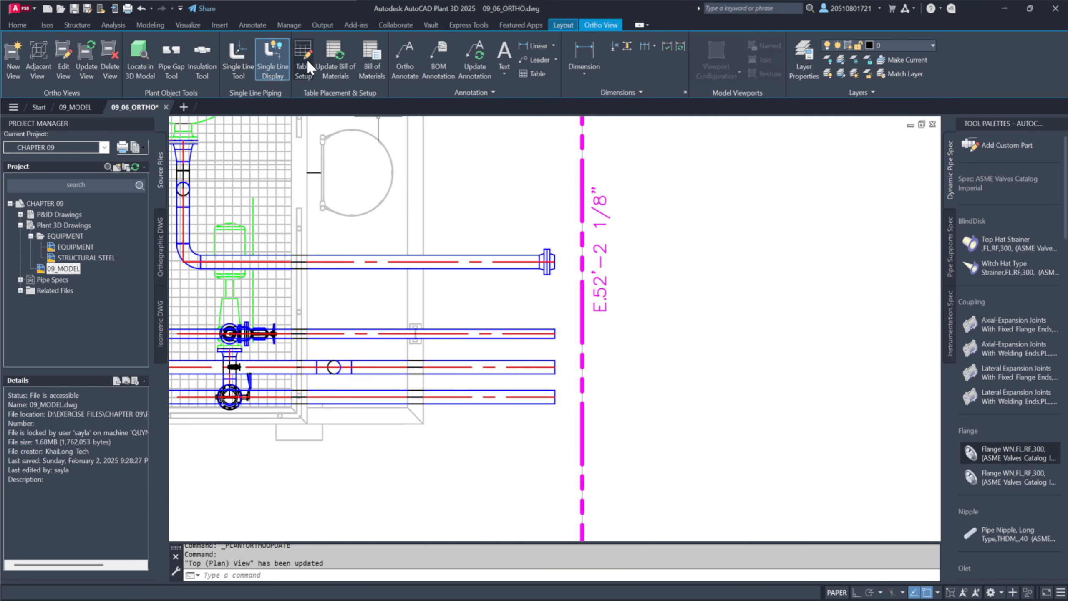
click(254, 25)
click(696, 48)
click(521, 309)
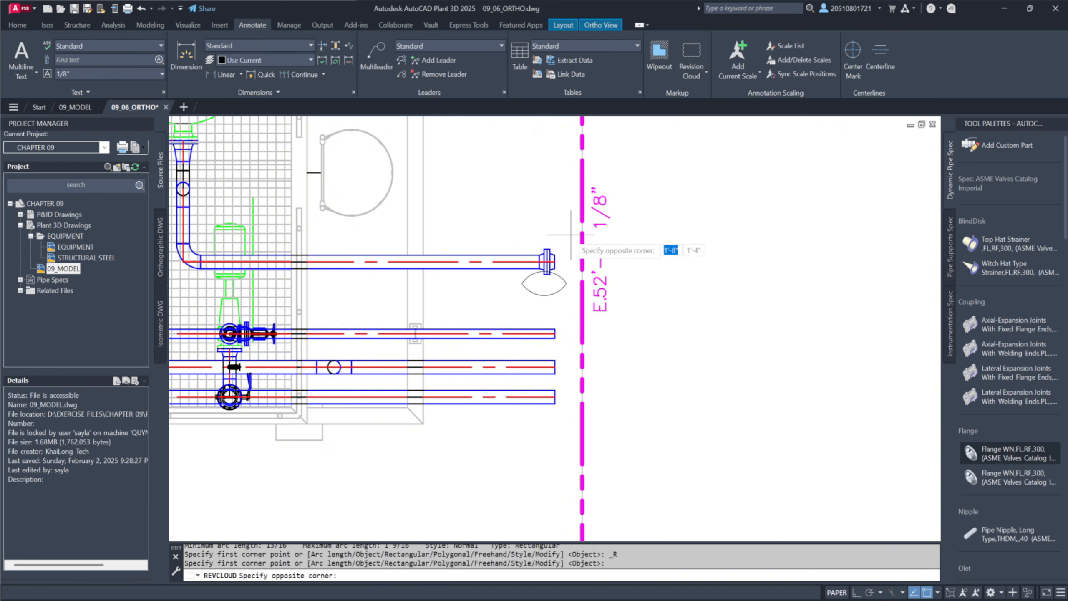
click(624, 223)
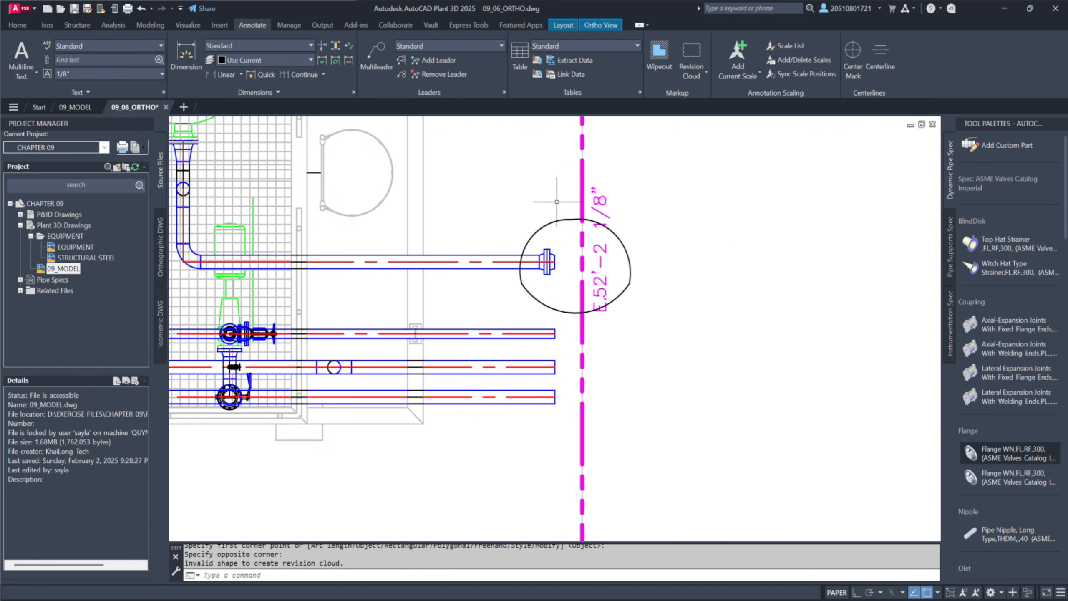
Step: Change the revision text in the title block's Stamp cell to REV3 and save the ortho drawing
scroll(589, 211, down, 4)
scroll(767, 520, up, 5)
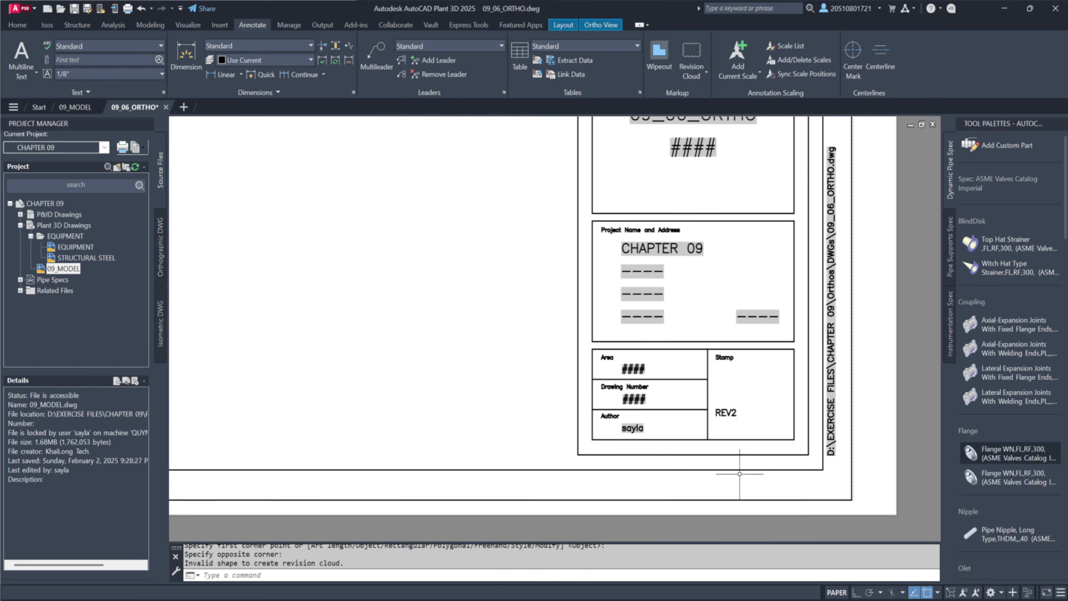
double_click(757, 493)
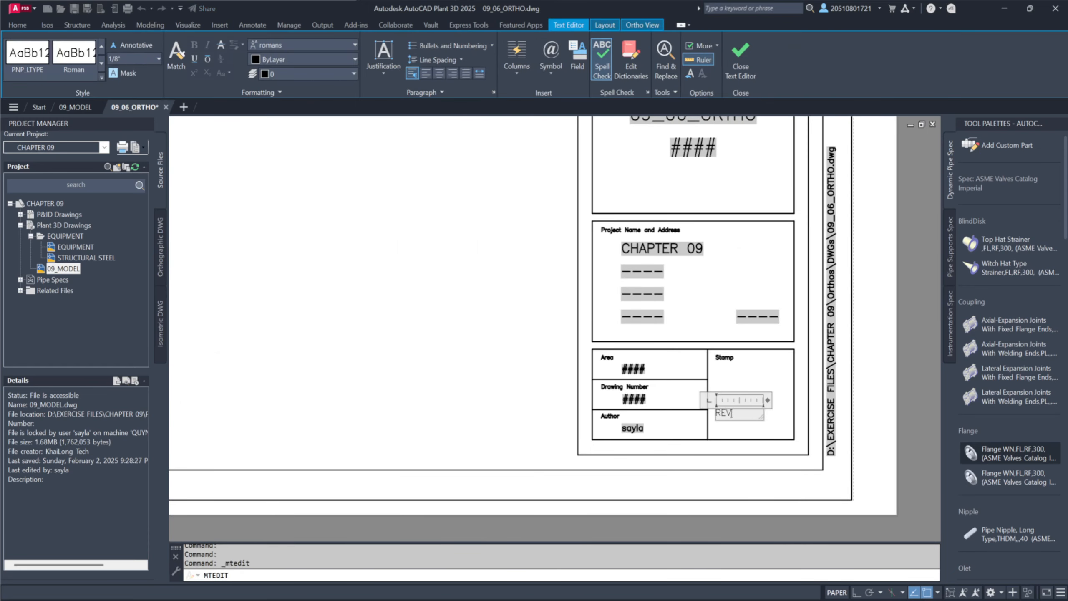
click(523, 431)
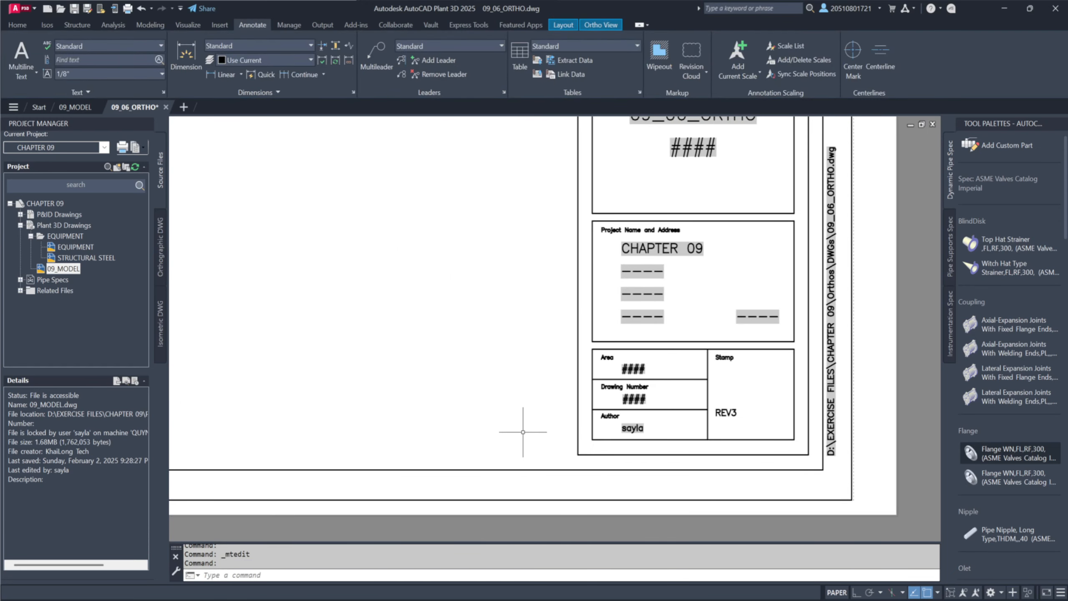
key(Caps_Lock)
key(ctrl+s)
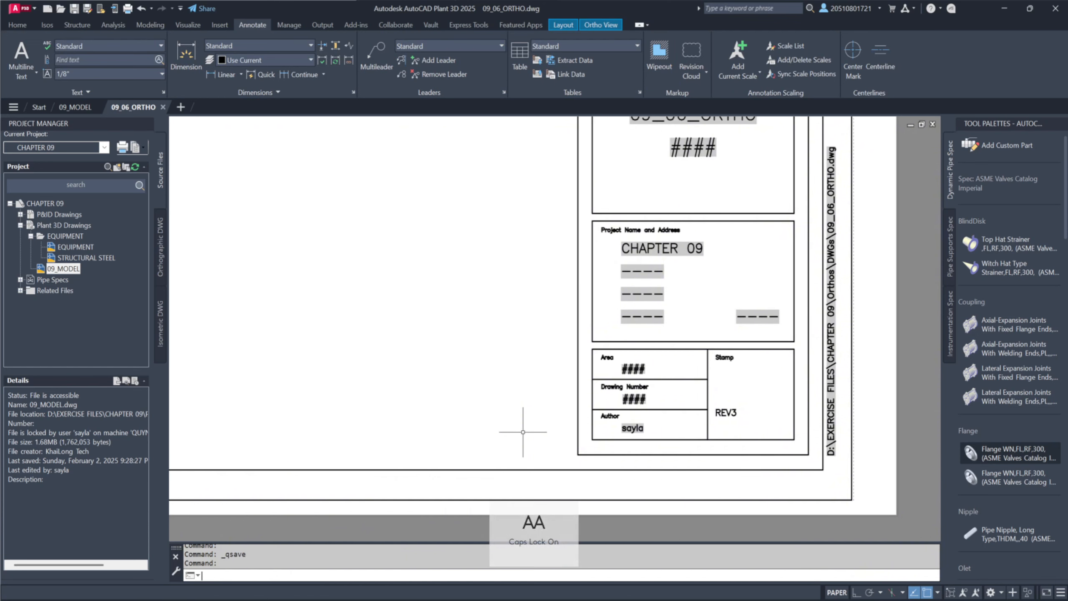
scroll(523, 432, down, 5)
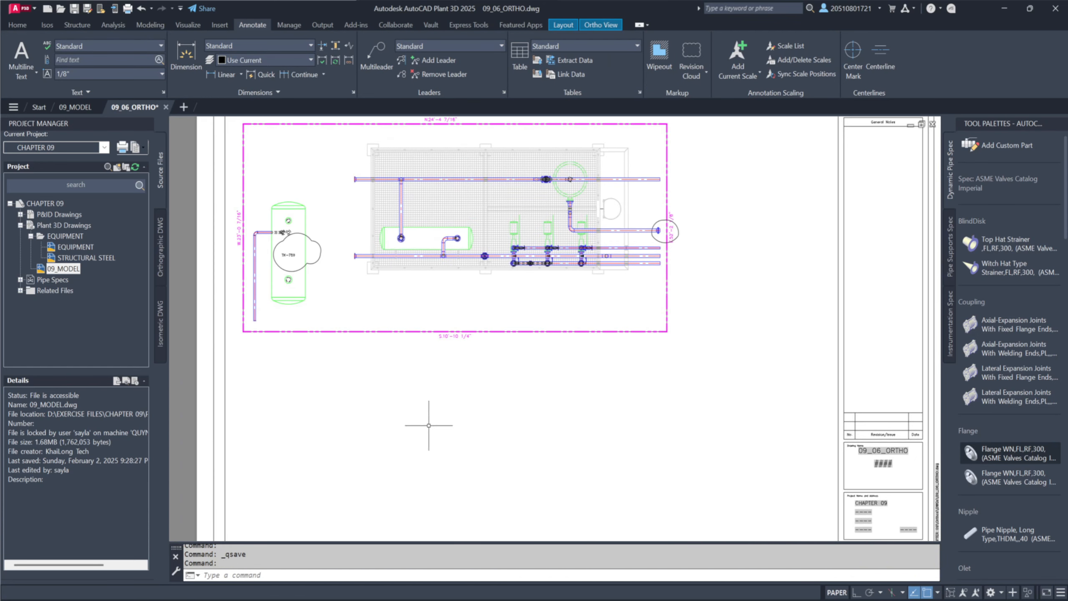
Step: Switch to File Explorer, create a folder named REV3 inside the Orthos folder, and put the window away
key(alt+Tab)
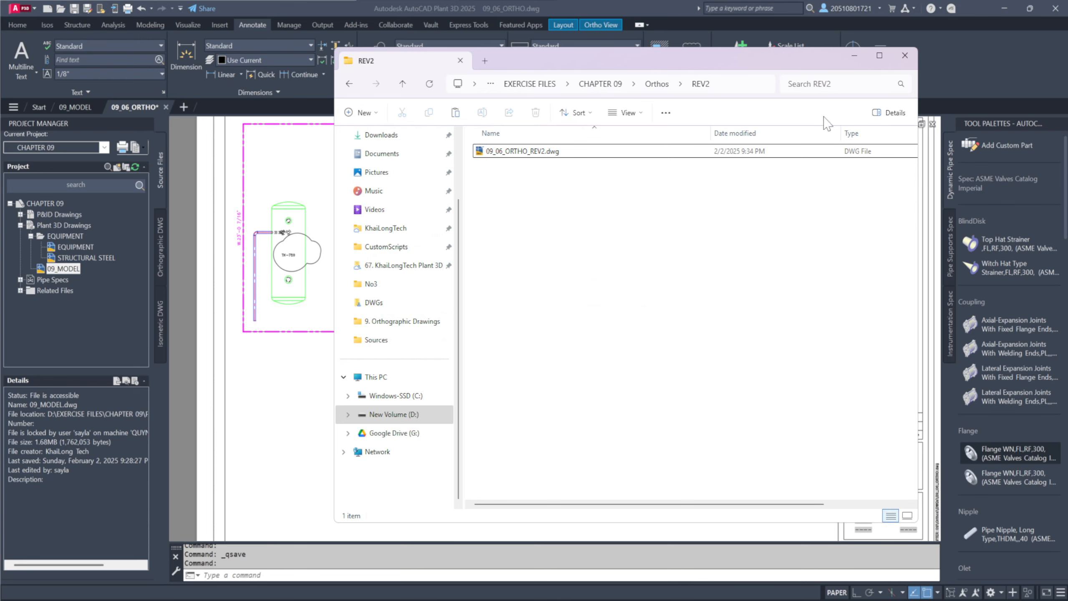
click(656, 84)
right_click(548, 245)
mouse_move(597, 370)
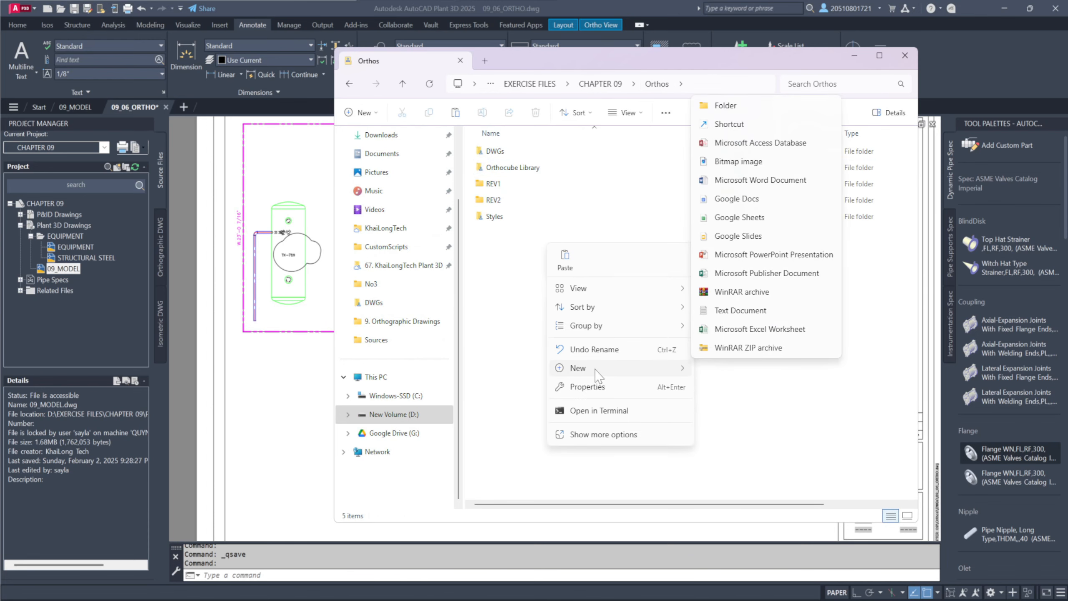
click(767, 106)
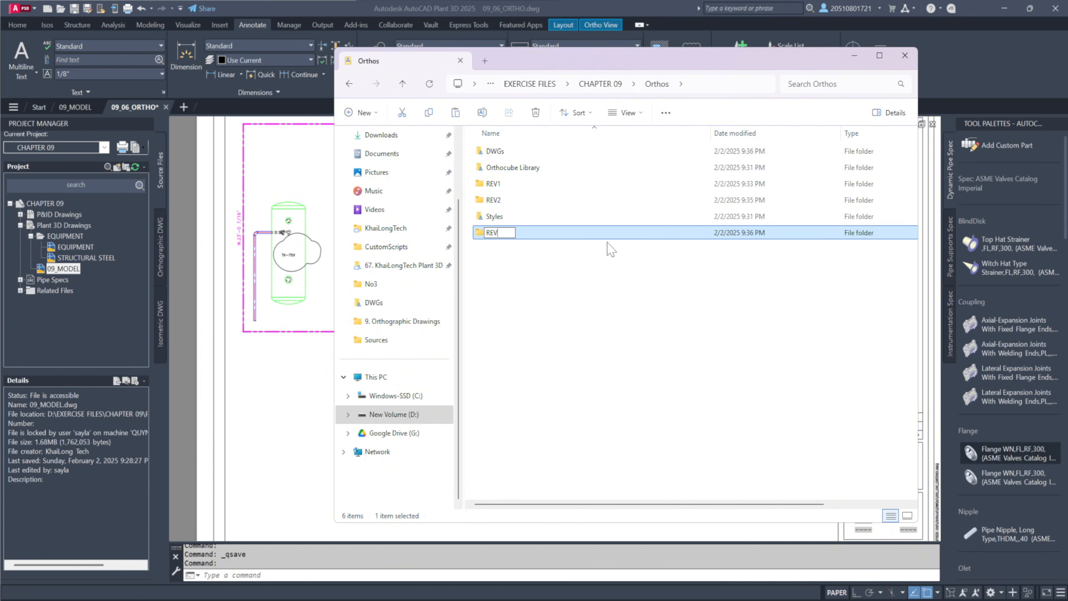
key(Return)
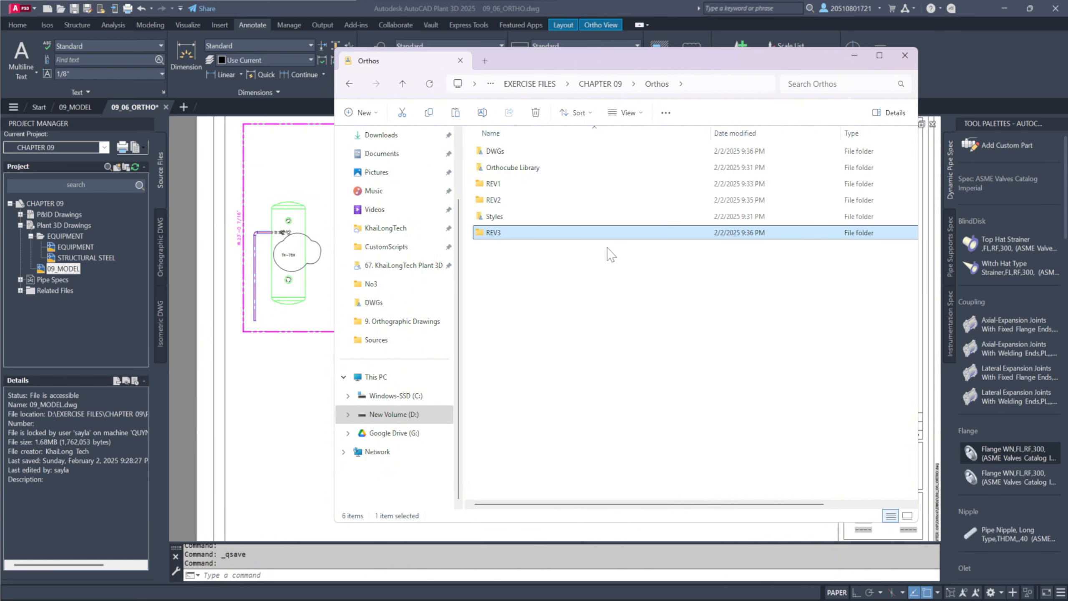
click(609, 253)
click(854, 55)
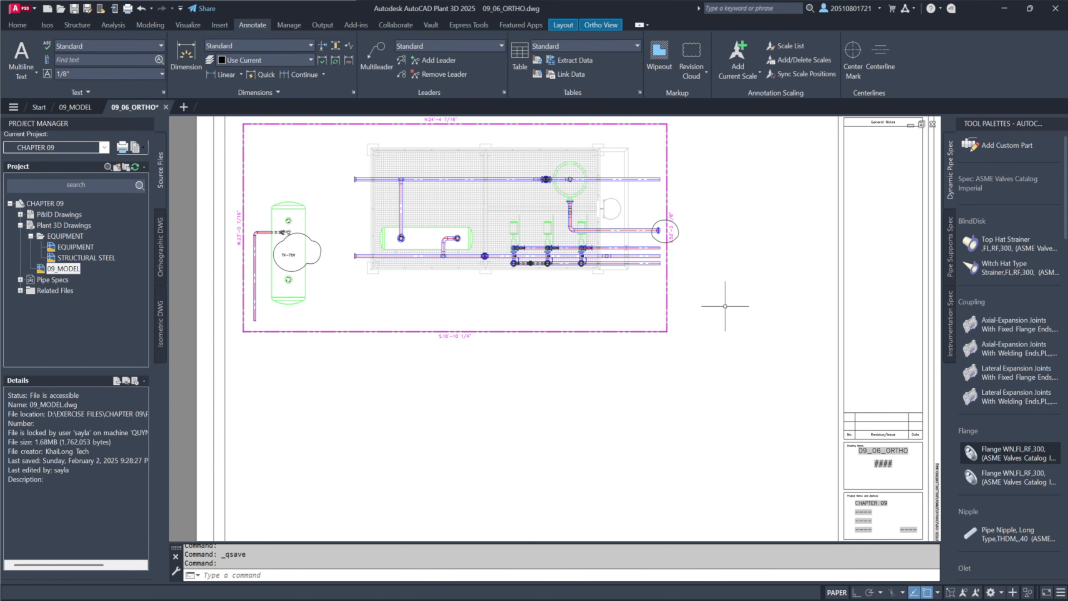
Step: Start a separate AutoCAD Plant 3D session, open 09_06_ORTHO_REV1.dwg from the REV1 folder, and examine its tank tag
key(super)
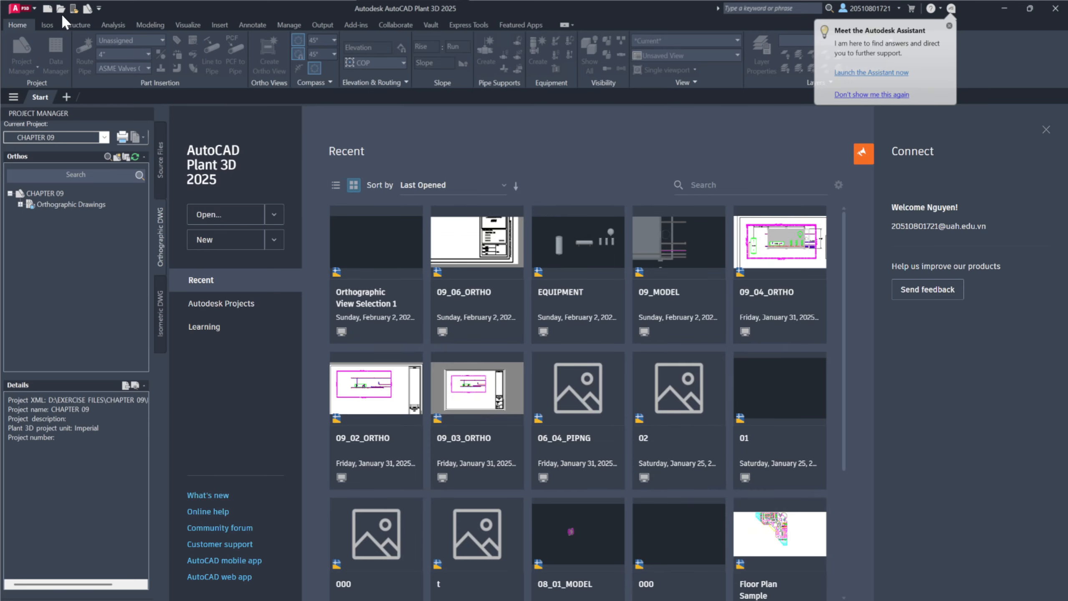
click(60, 9)
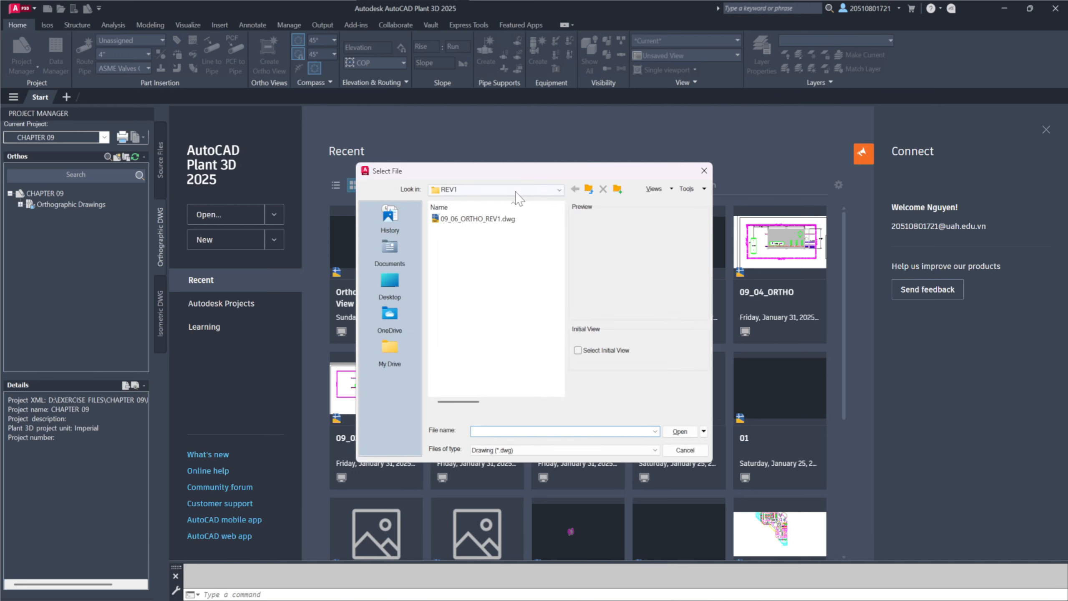
click(589, 190)
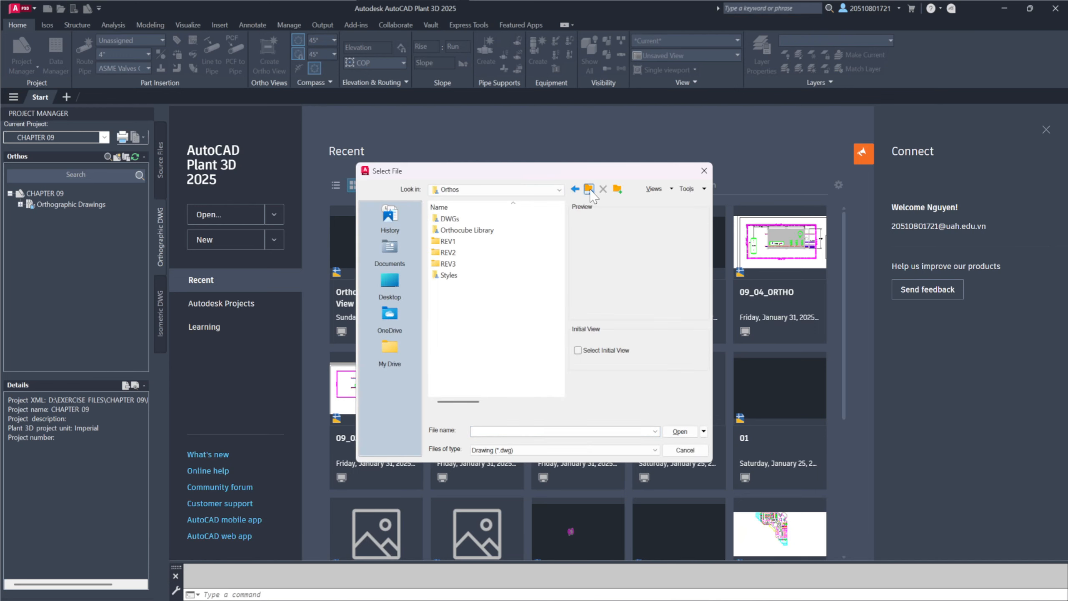
double_click(454, 241)
click(466, 218)
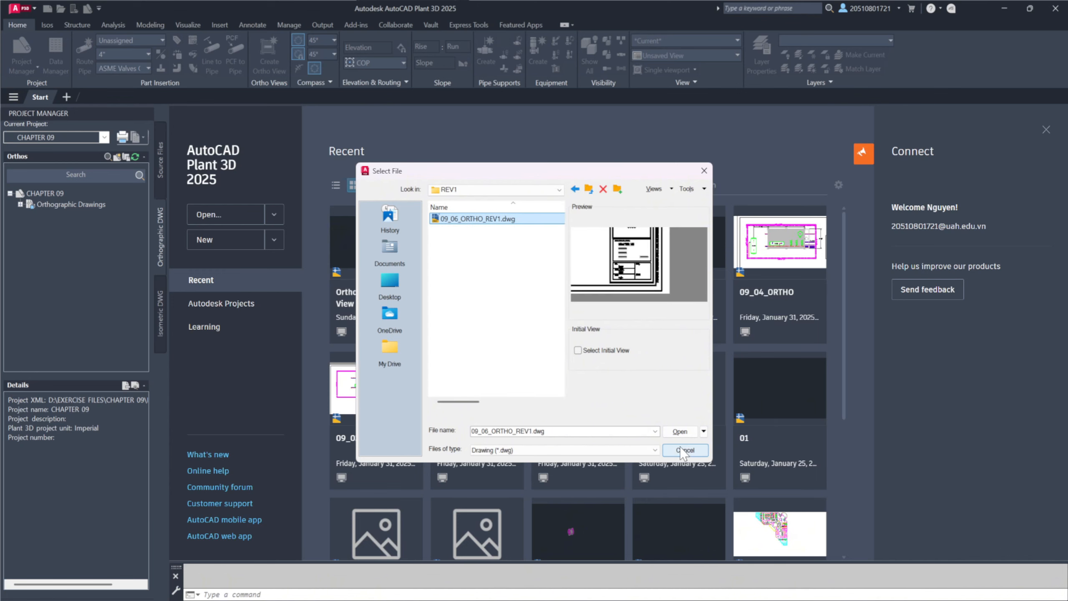
click(678, 431)
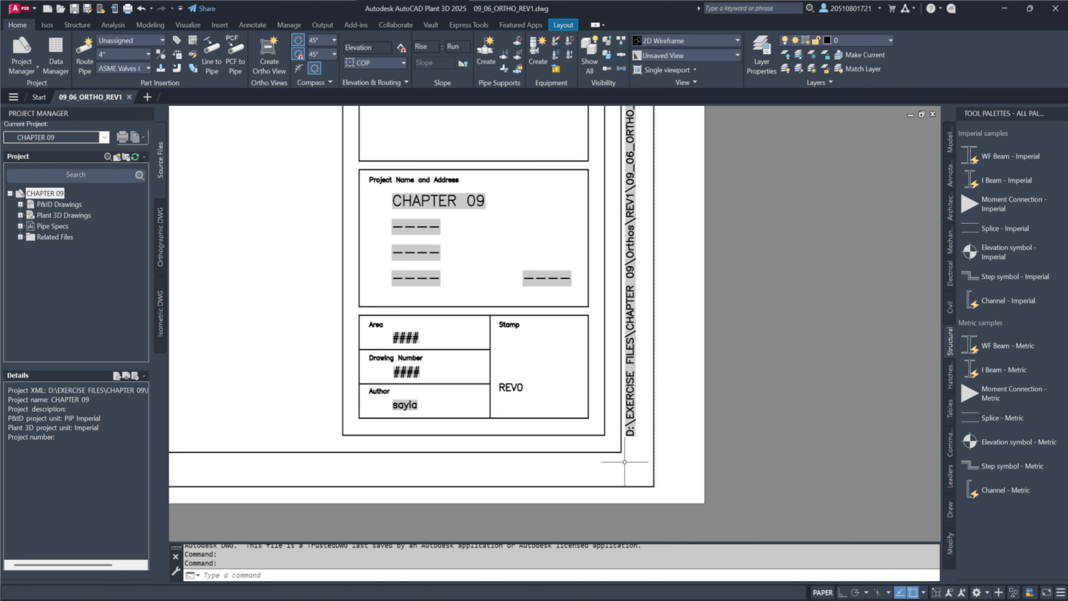
scroll(331, 315, up, 4)
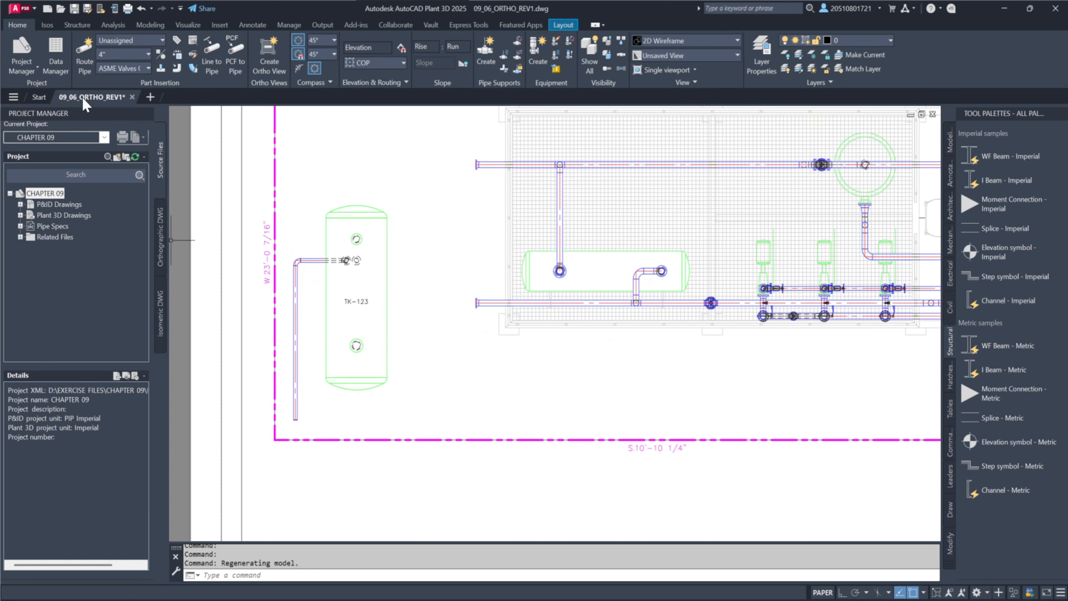
Step: Open 09_06_ORTHO_REV2.dwg from the REV2 folder and examine its clouded tank tag and title block revision text
click(61, 8)
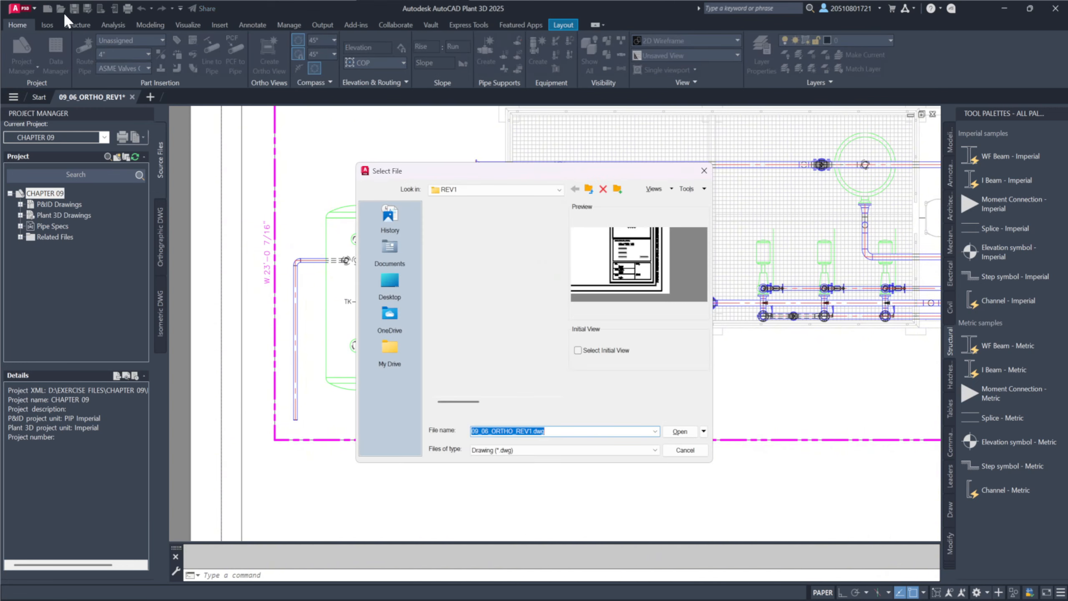
click(589, 189)
double_click(487, 253)
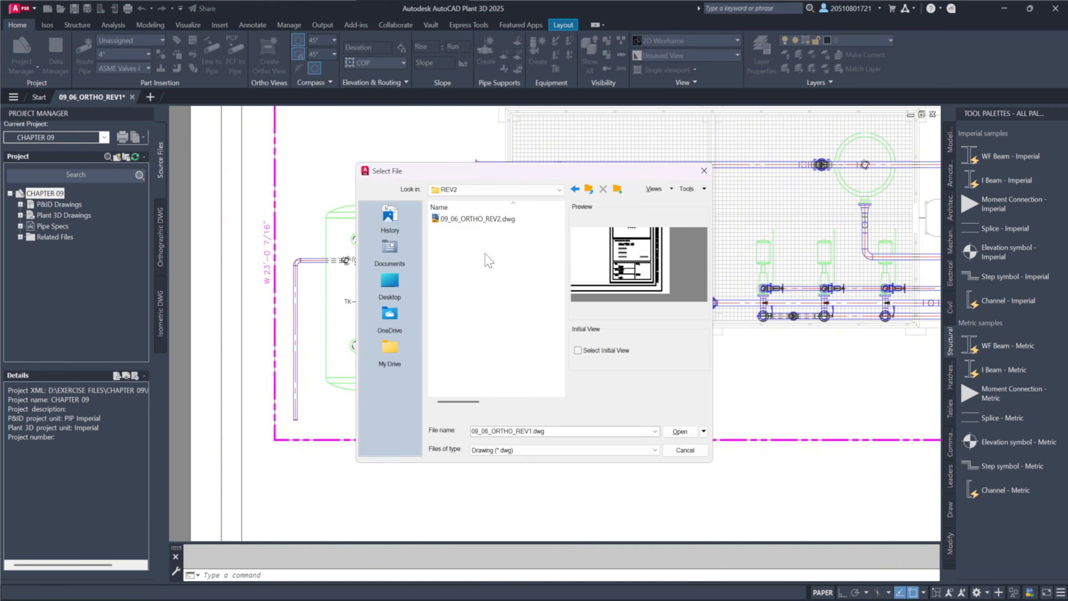
click(499, 220)
click(680, 431)
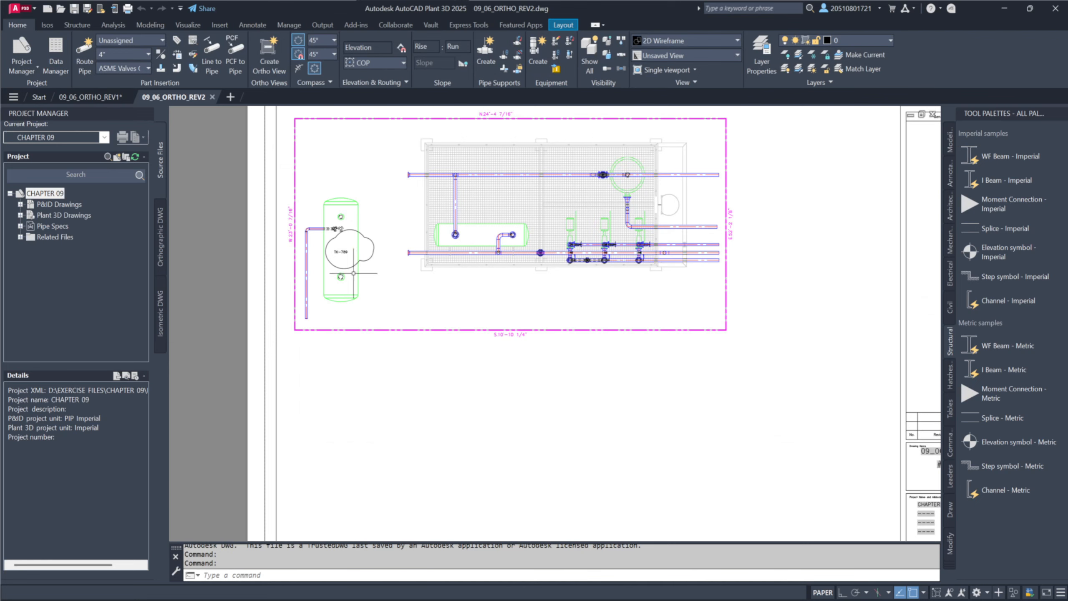
scroll(353, 273, up, 4)
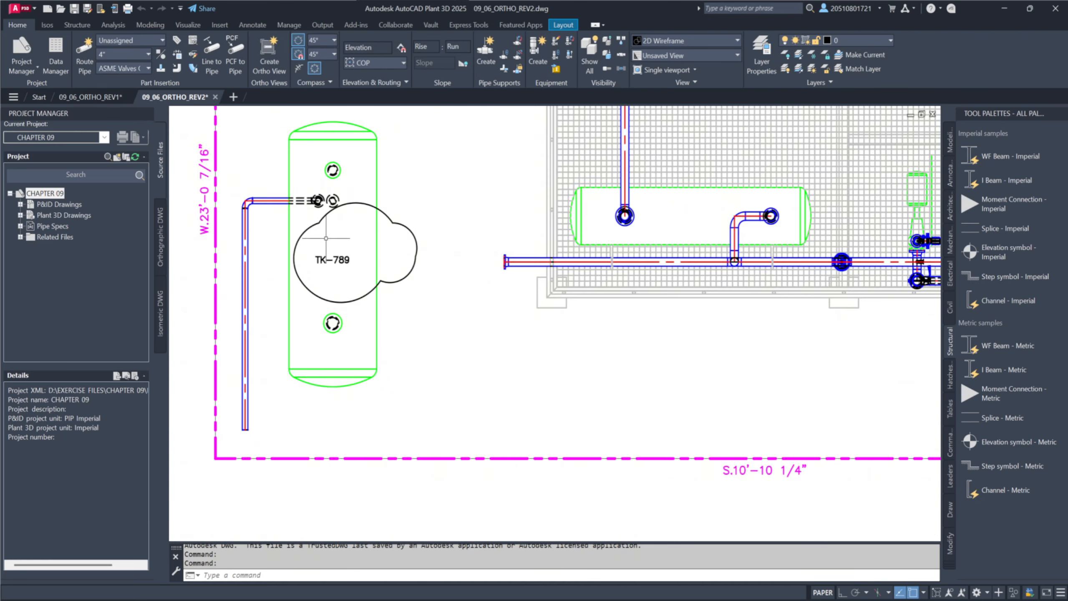
scroll(326, 238, down, 6)
scroll(572, 395, up, 2)
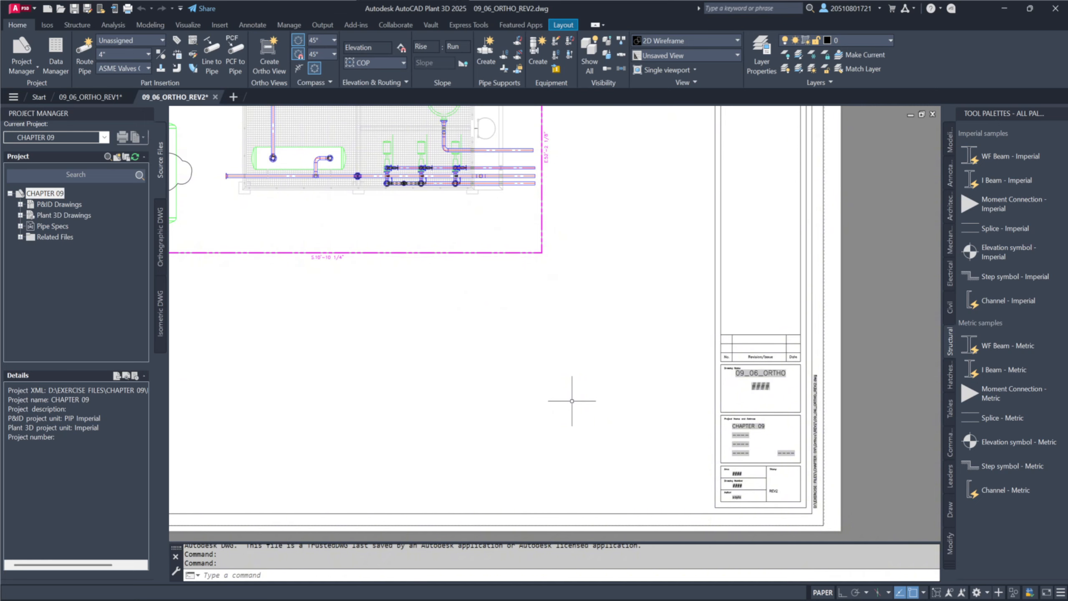
scroll(771, 514, up, 7)
scroll(797, 469, down, 7)
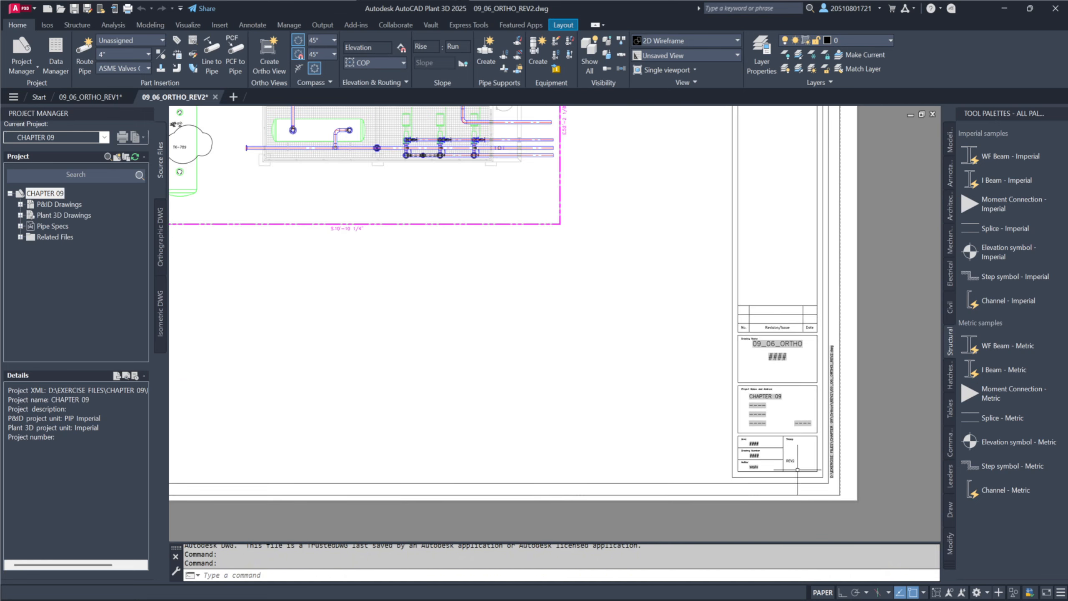